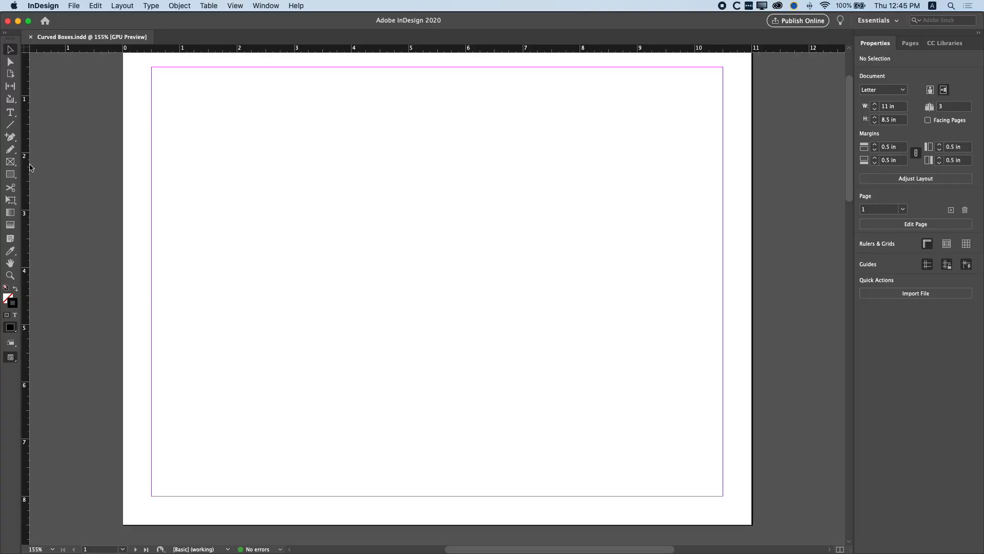
Step: Draw a rectangle about 3.16 in wide and 1.99 in high in the upper middle of the page
left_click(13, 175)
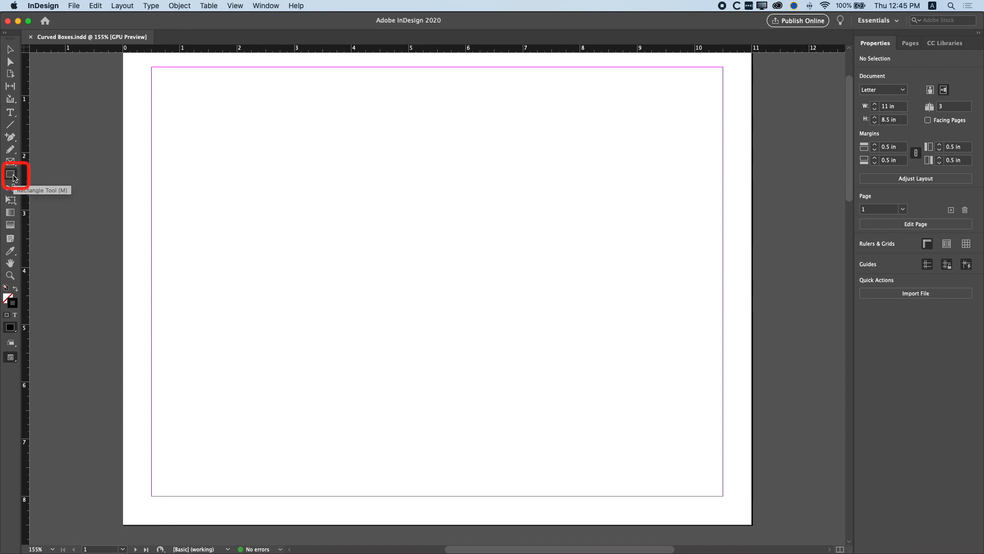
left_click_drag(14, 177, 34, 199)
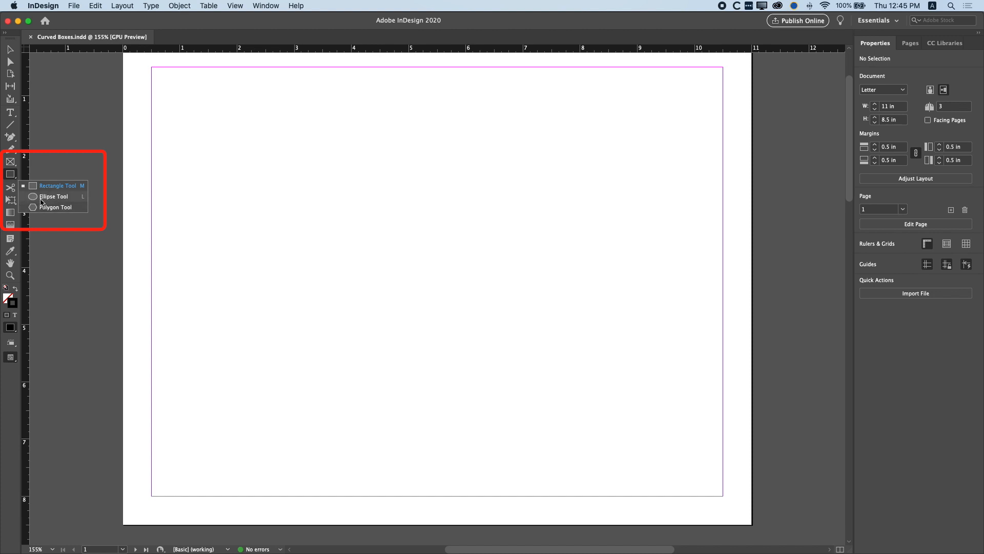
left_click(41, 188)
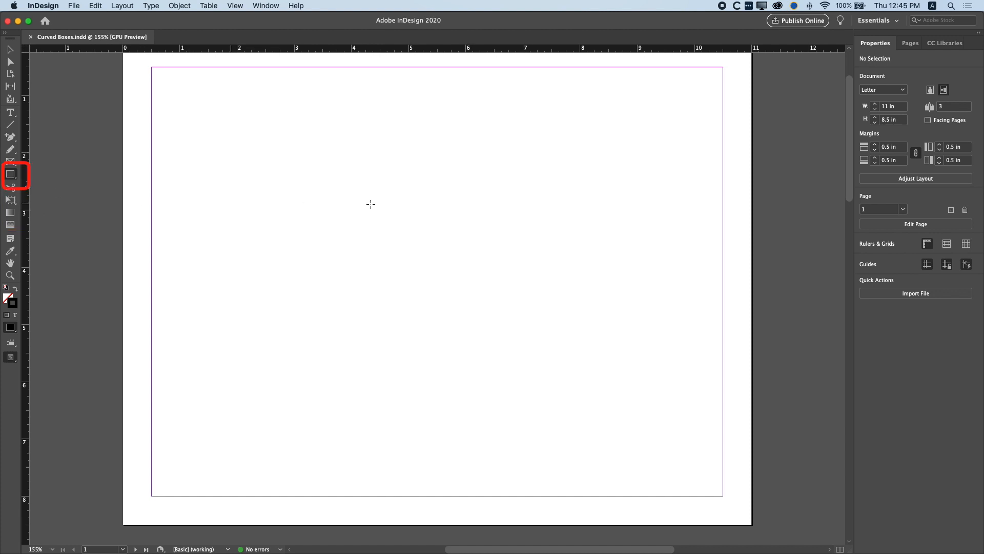
mouse_move(334, 148)
left_mouse_down()
mouse_move(396, 187)
mouse_move(501, 223)
mouse_move(514, 260)
left_mouse_up()
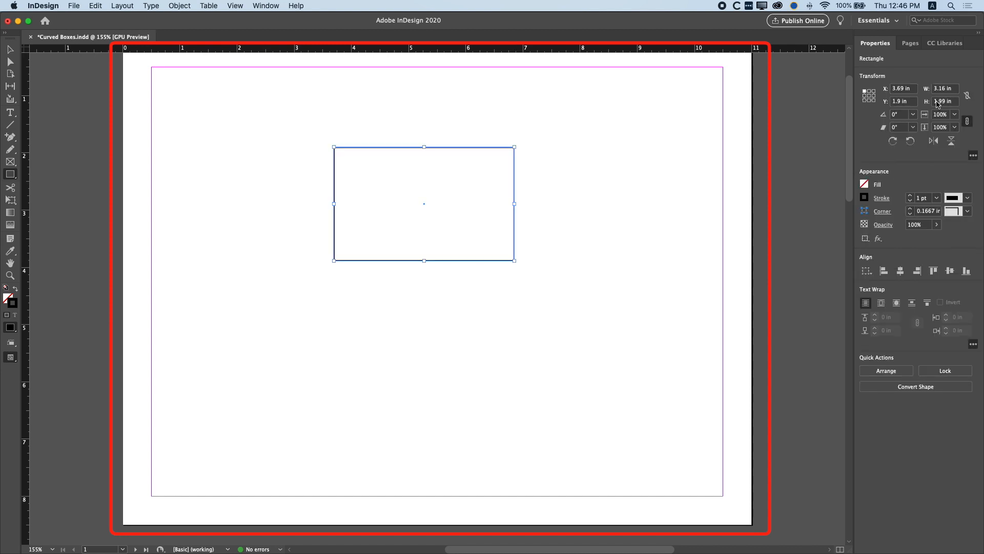
Step: Round all four corners of the rectangle together to a radius of about 0.76 in
left_click(11, 51)
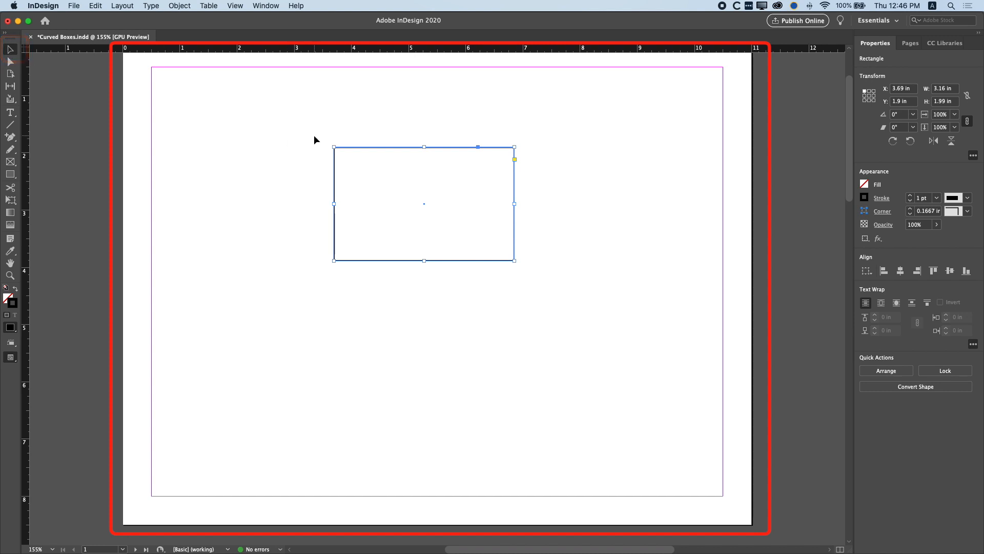
left_click(515, 160)
left_click_drag(515, 146, 468, 147)
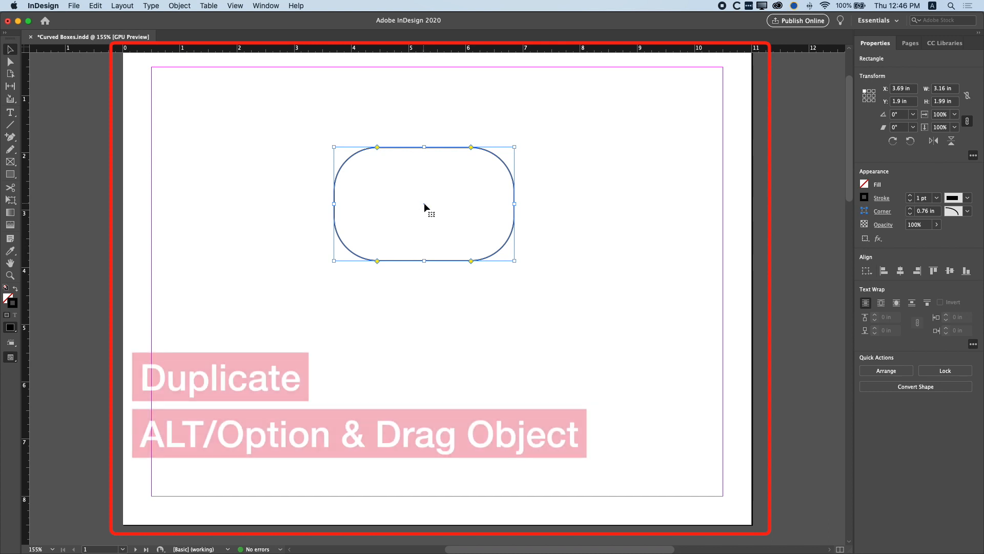
Step: Duplicate the rounded rectangle directly beneath the original, aligned with its sides, at a Y position of about 4.02 in
left_click_drag(437, 208, 426, 326)
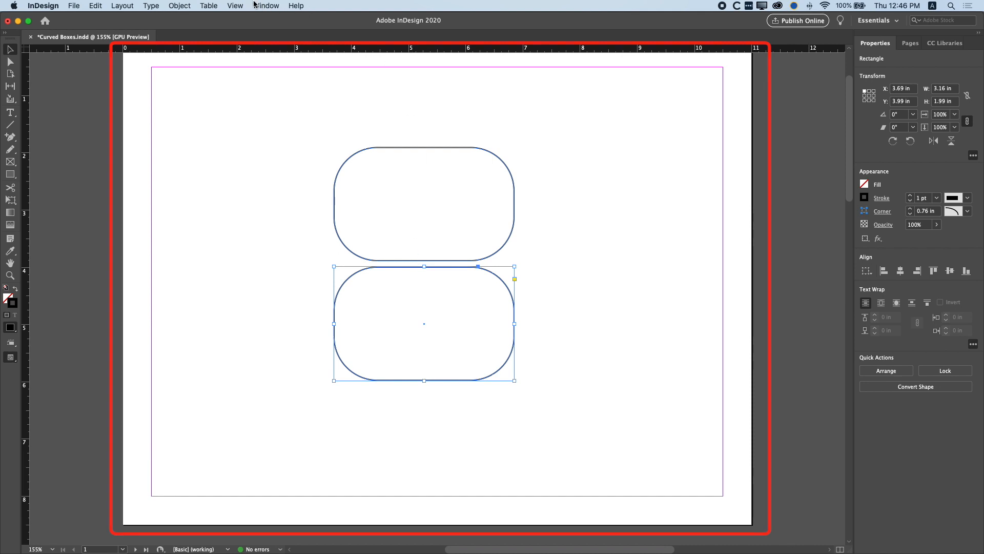
left_click(236, 5)
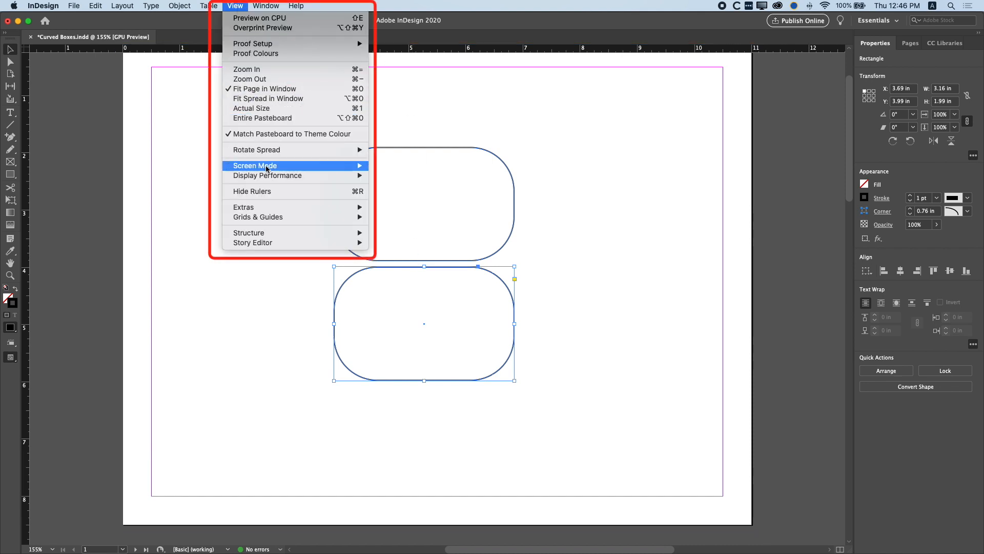
mouse_move(267, 210)
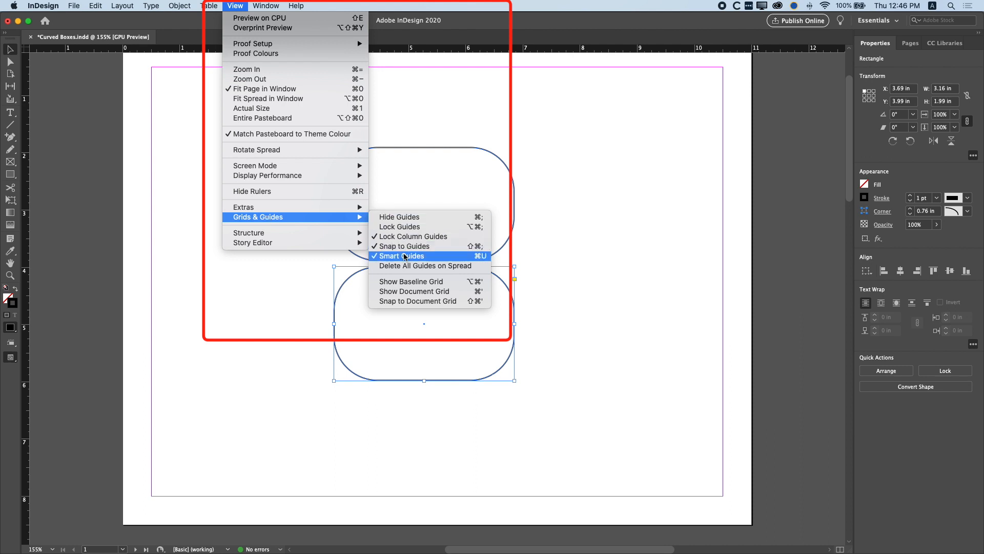
left_click(413, 255)
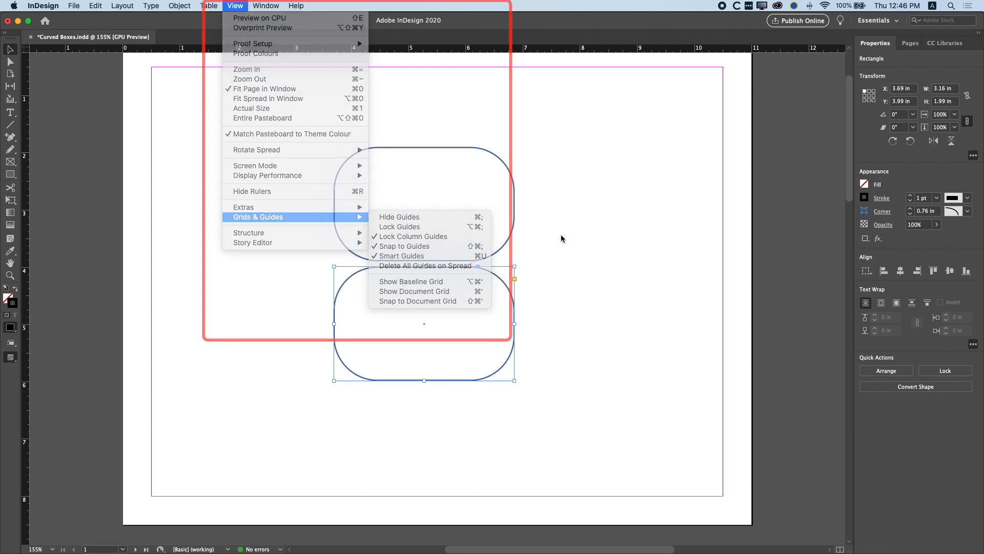
mouse_move(424, 323)
left_mouse_down()
mouse_move(445, 323)
mouse_move(423, 323)
left_mouse_up()
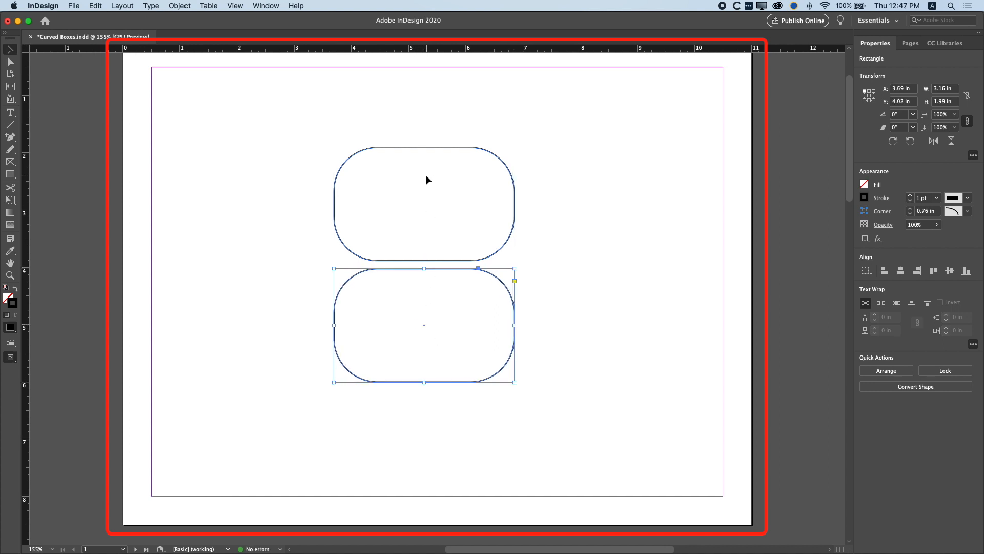
Step: Individually reduce the rounding of the upper box's top-right, bottom-right and bottom-left corners, keeping the top-left corner rounded
left_click(427, 147)
left_click(417, 203)
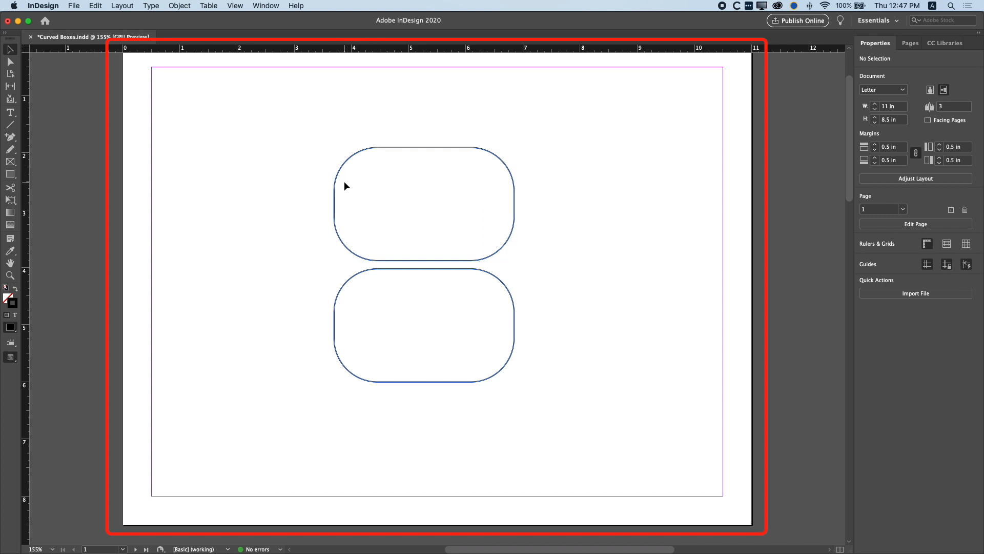
left_click(516, 193)
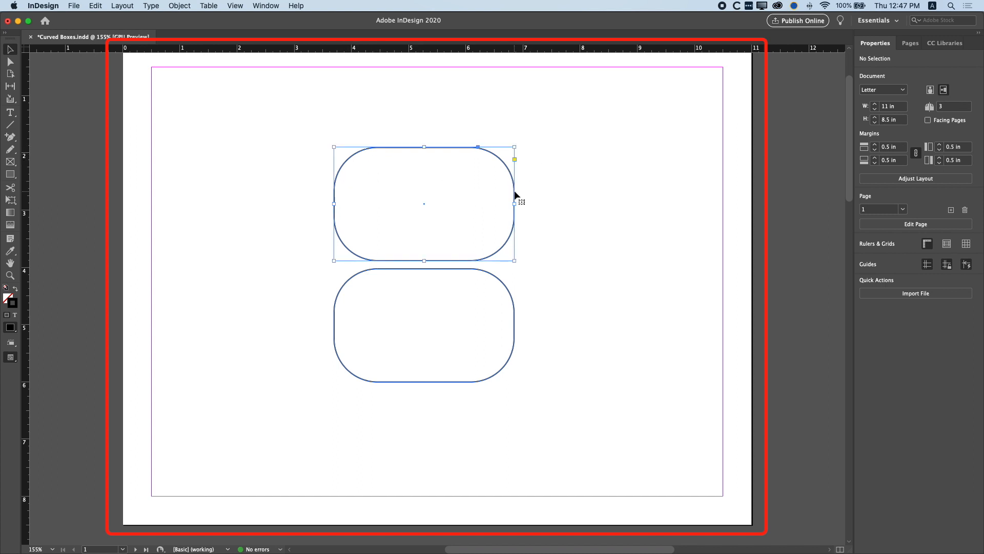
left_click(514, 160)
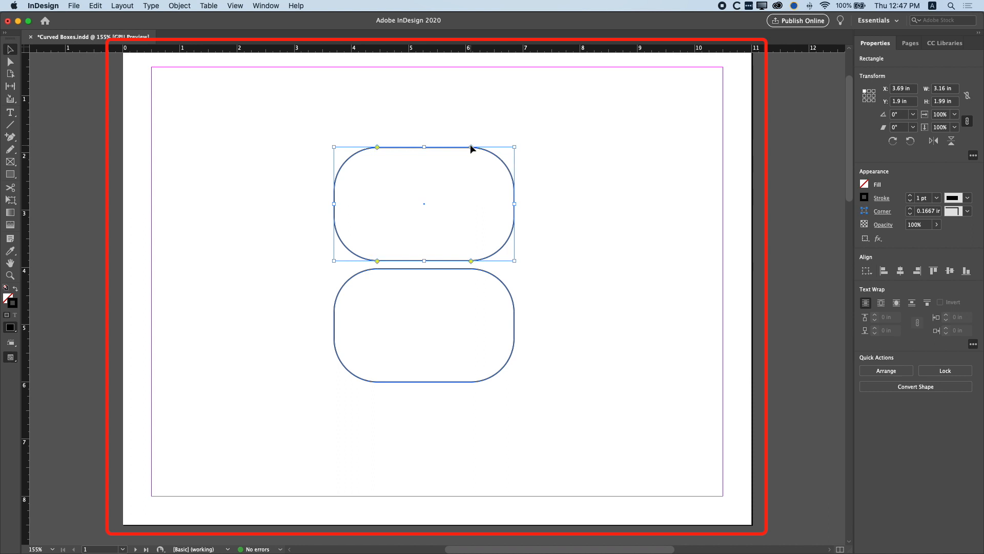
left_click_drag(471, 147, 552, 148)
left_click_drag(472, 260, 553, 258)
left_click_drag(377, 261, 318, 254)
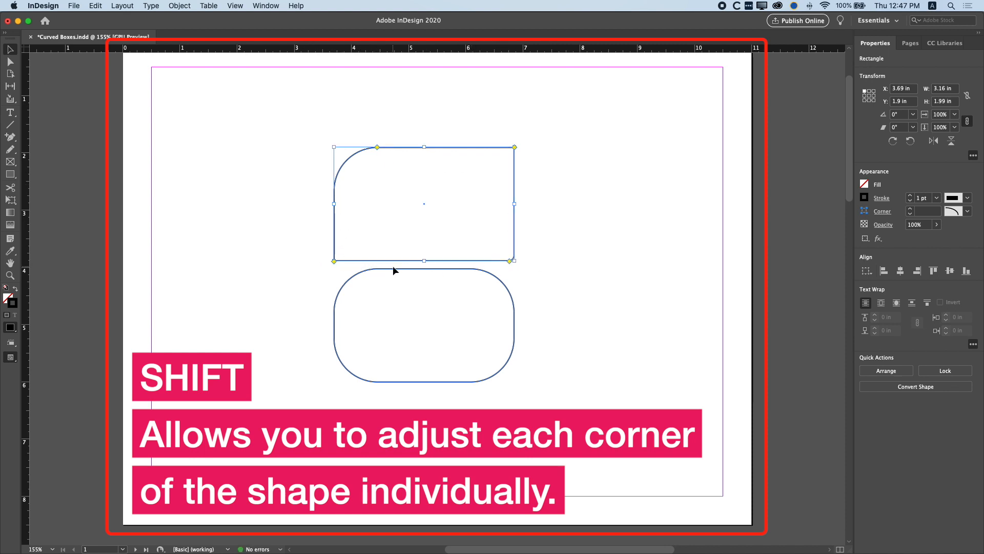
Step: Shorten the lower box to about 1.49 in high and square off every corner except its bottom-right one
left_click(411, 286)
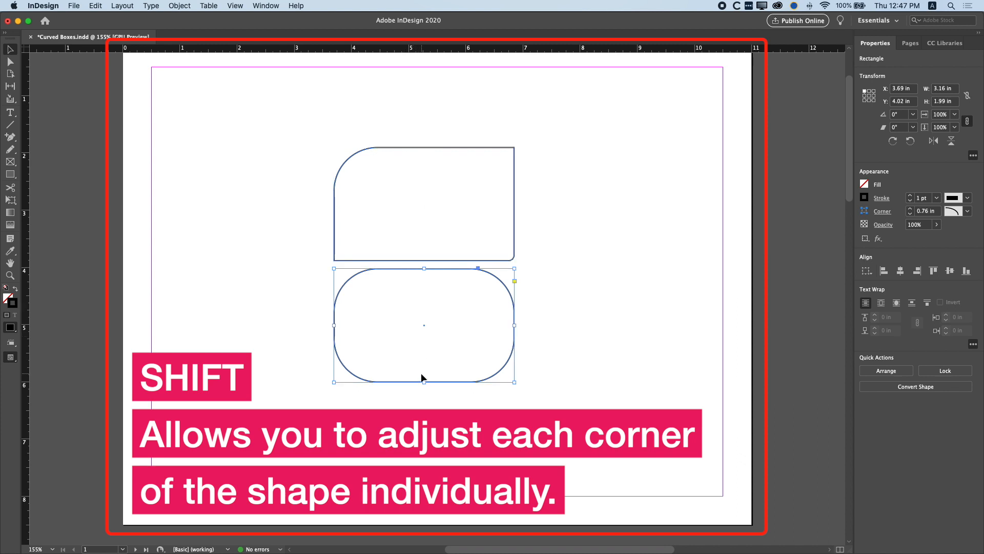
left_click_drag(424, 382, 425, 353)
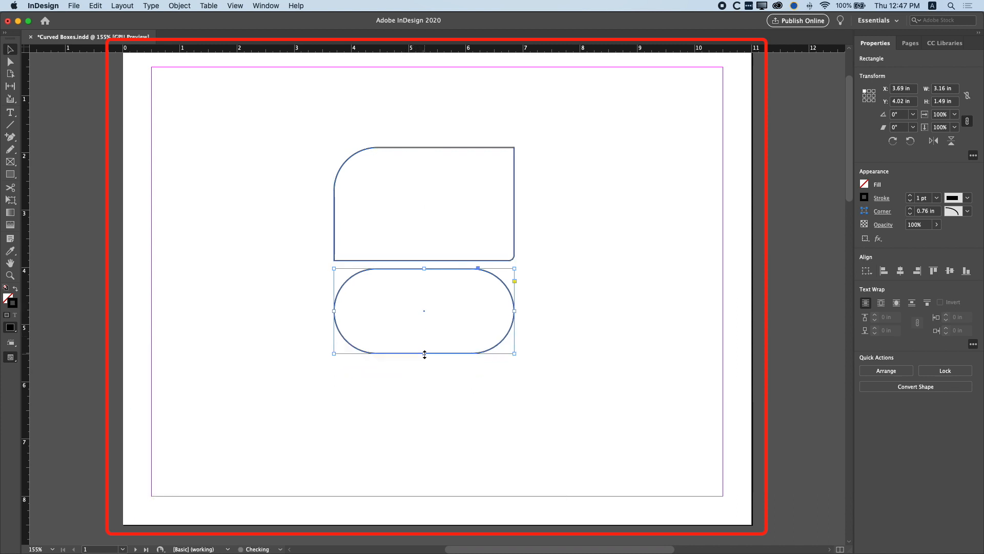
left_click(515, 281)
left_click_drag(473, 270, 541, 269)
left_click_drag(375, 267, 318, 267)
left_click_drag(377, 353, 291, 350)
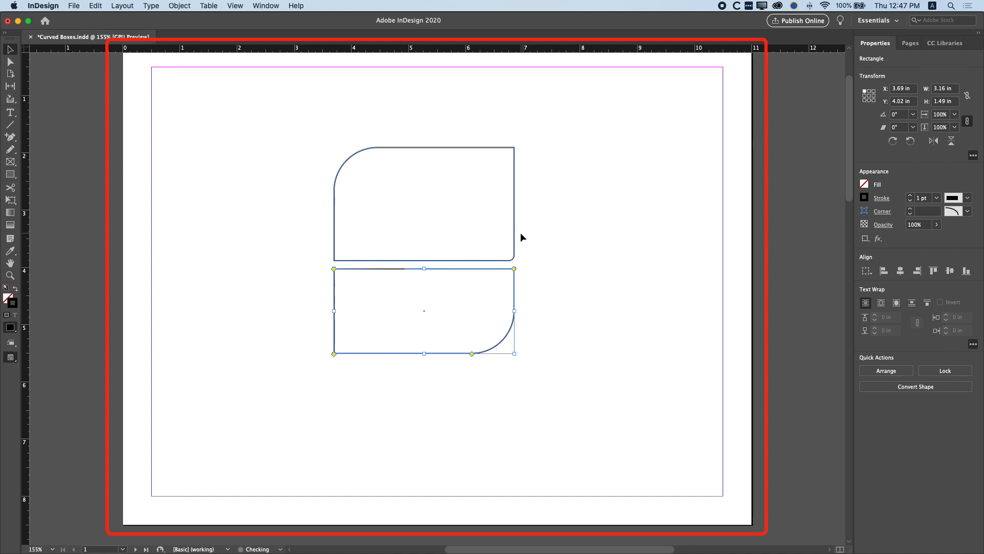
Step: Remove the remaining rounding from the upper box's bottom-right corner and deselect the box
left_click(514, 251)
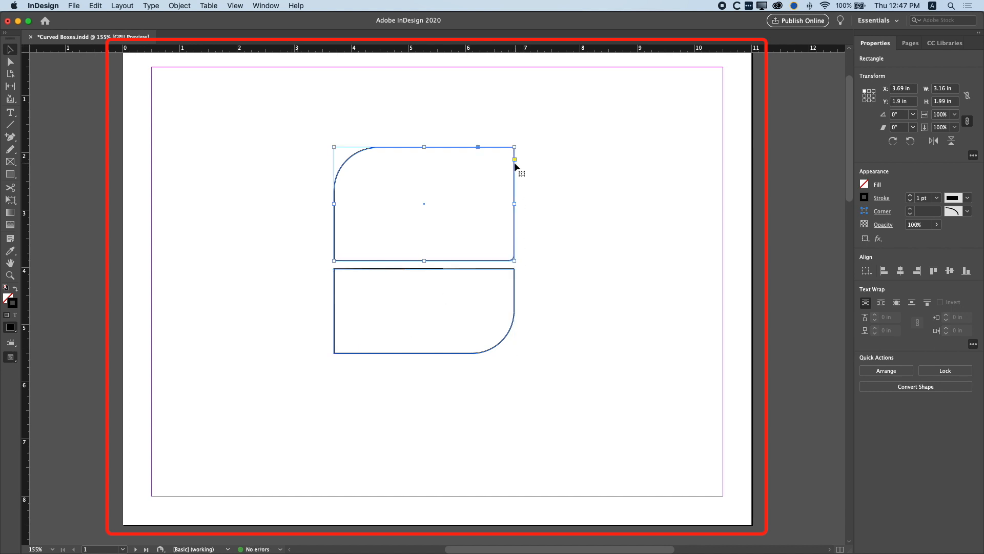
left_click_drag(510, 261, 534, 261)
left_click(190, 155)
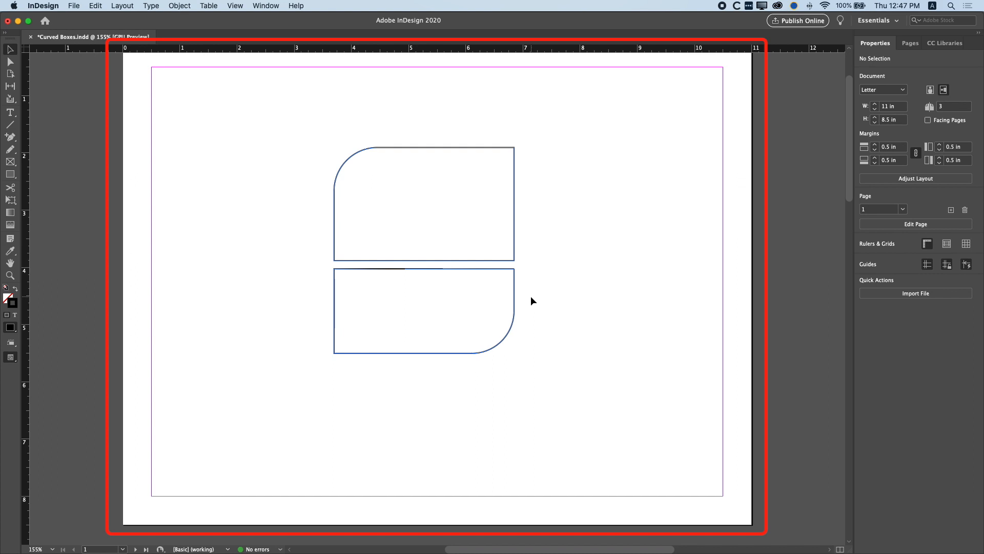
Step: Place the image "ice in iqualuit.jpg" inside the upper box
left_click(515, 205)
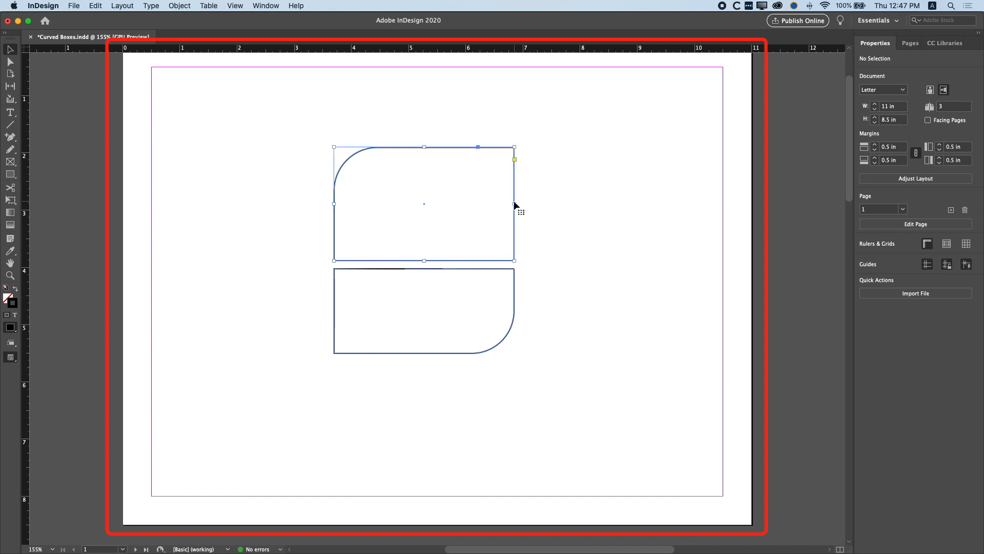
left_click(74, 5)
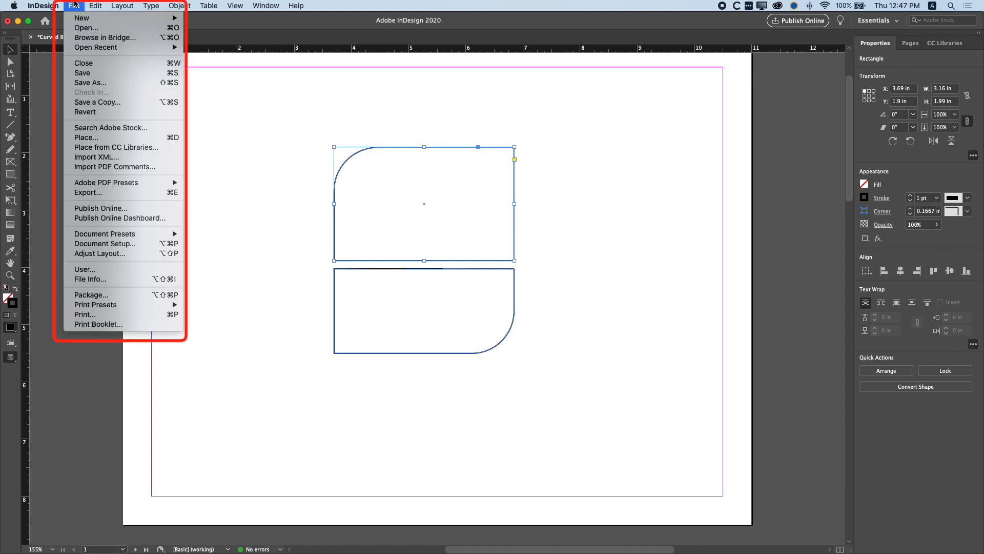
left_click(83, 137)
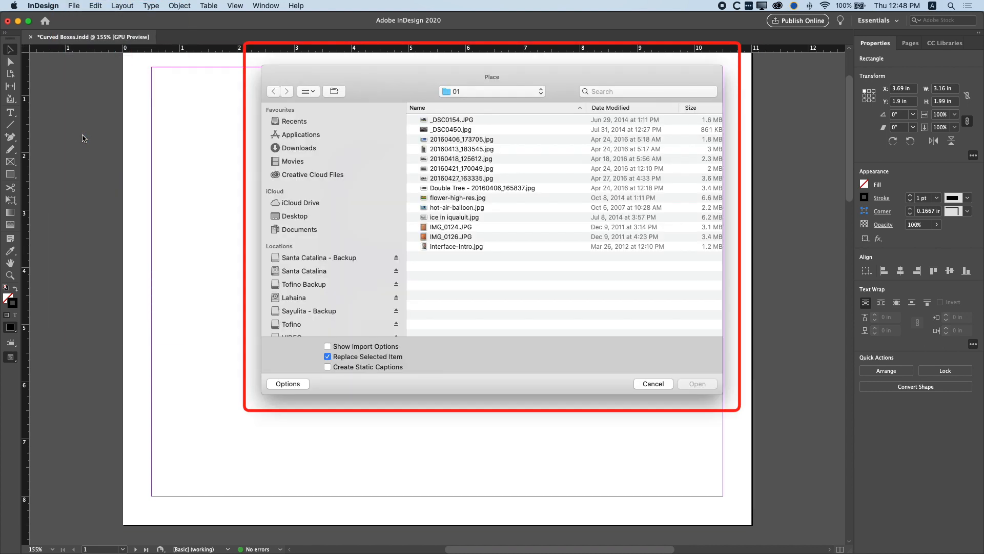
left_click(453, 222)
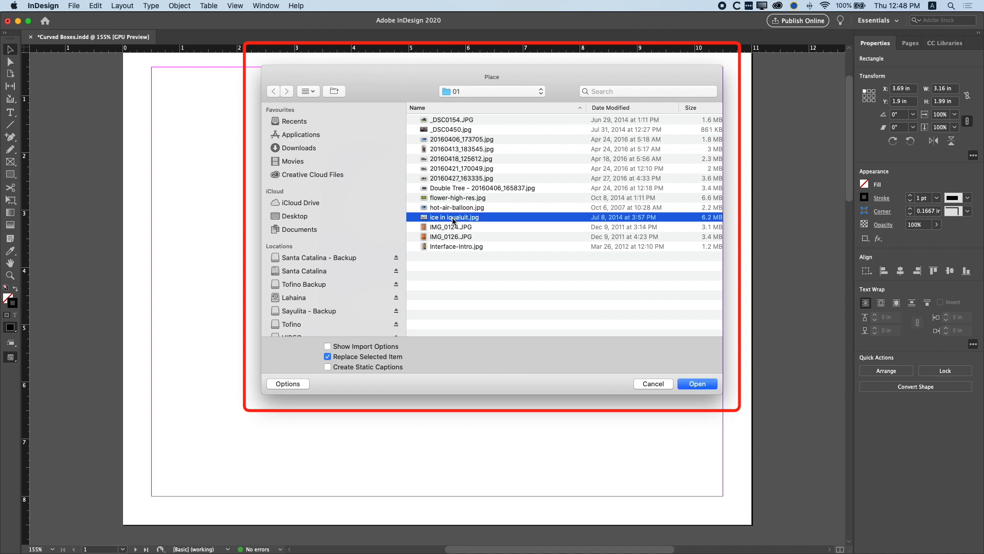
left_click(703, 385)
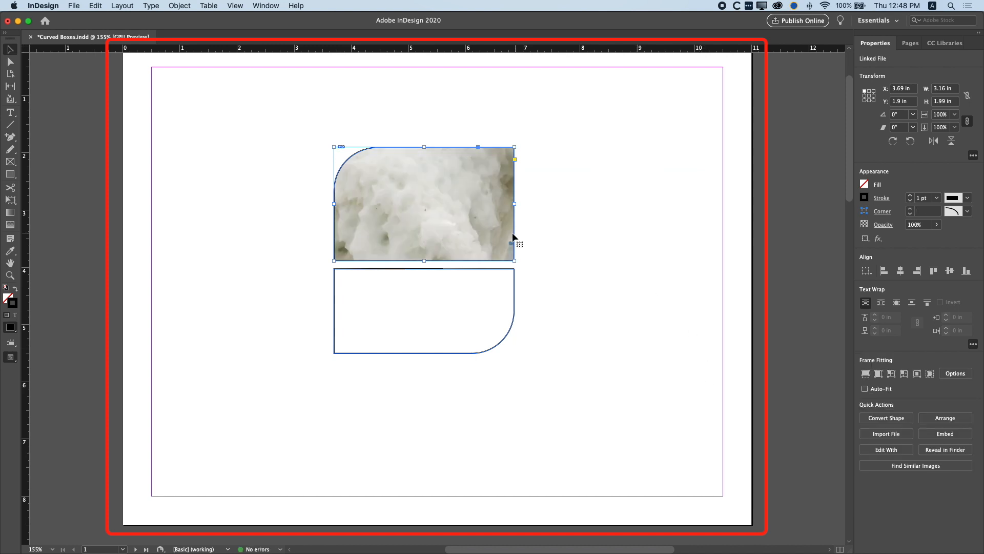
Step: Fit the image to fill the upper frame proportionally and turn on the display of the Control panel
left_click(865, 375)
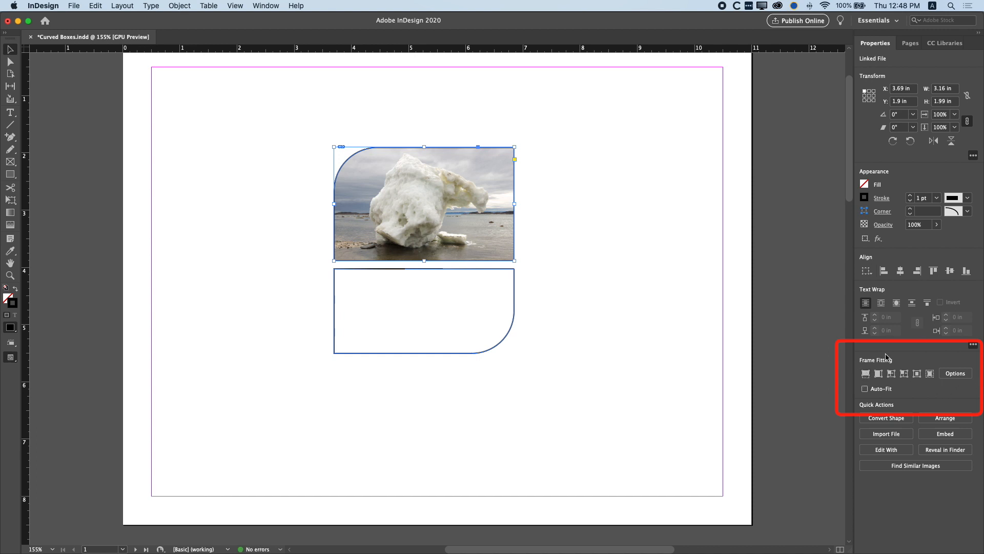
left_click(265, 5)
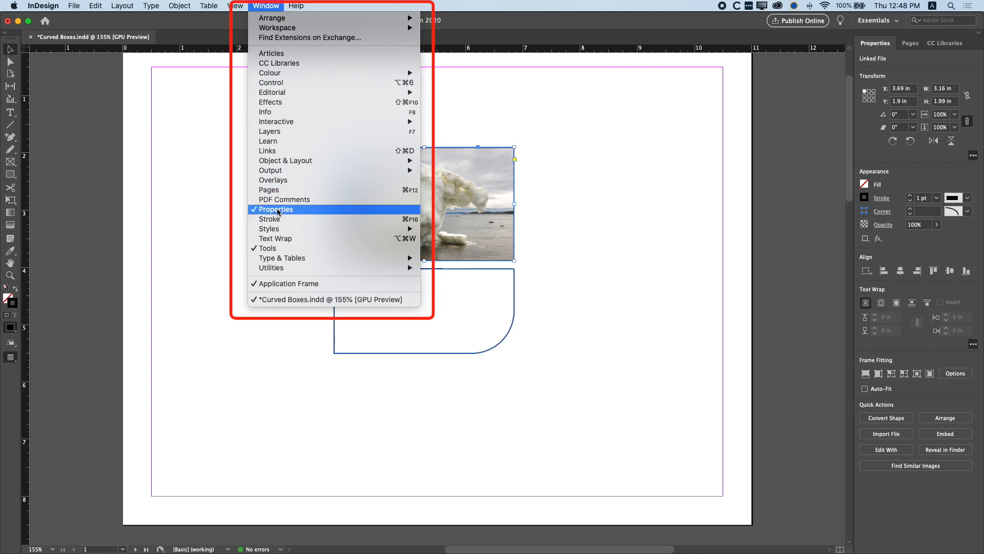
left_click(291, 83)
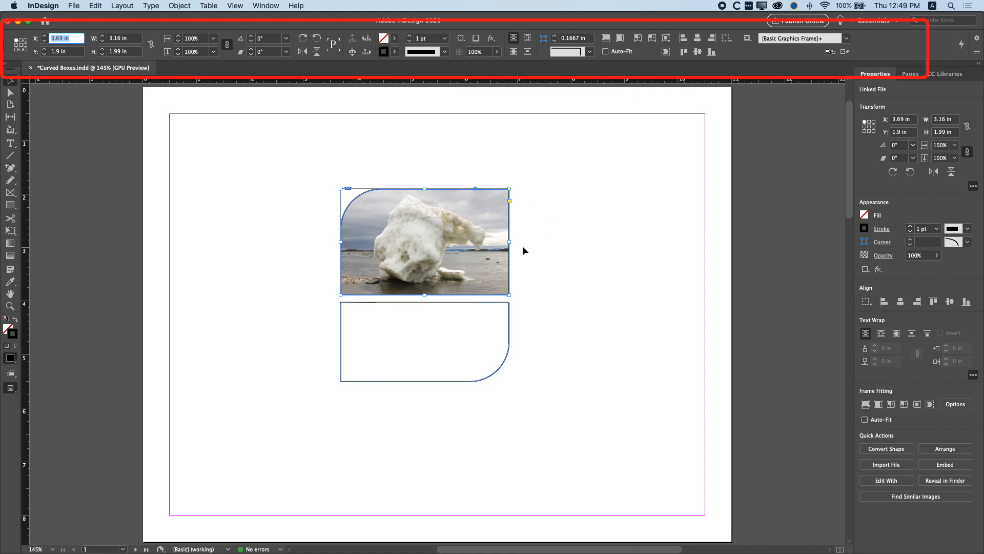
Step: Fill the lower box with placeholder text and add the heading line "Summer in Canada" above it
left_click(482, 301)
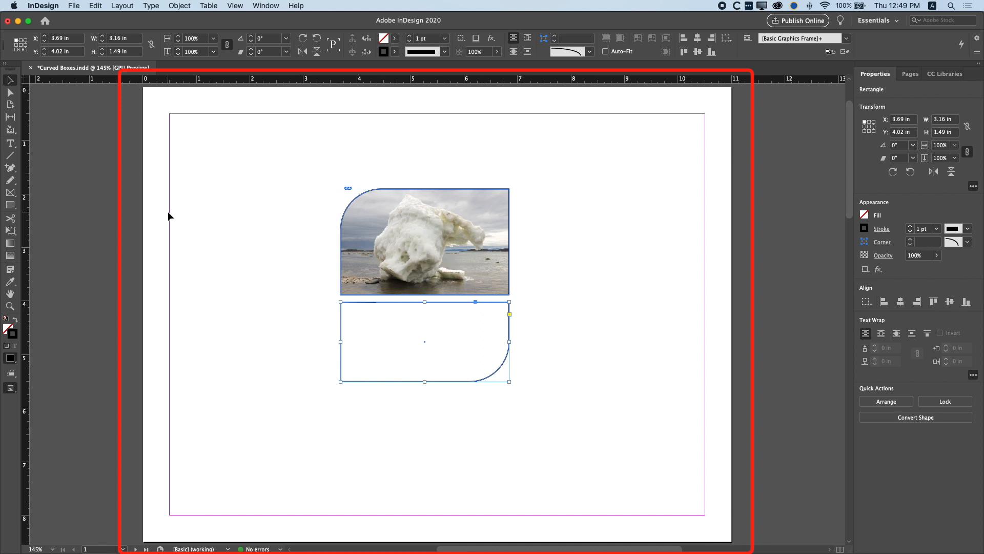
left_click(12, 148)
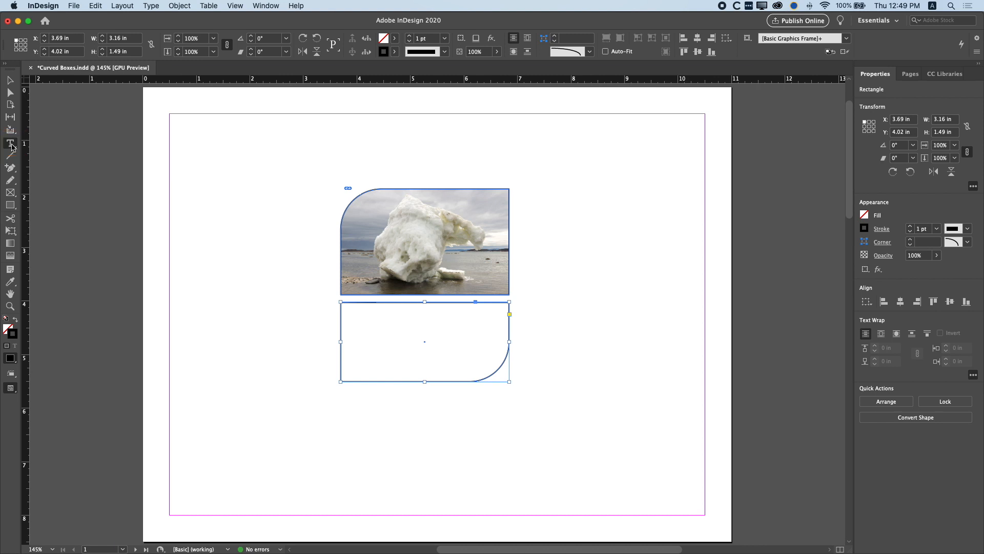
left_click(360, 319)
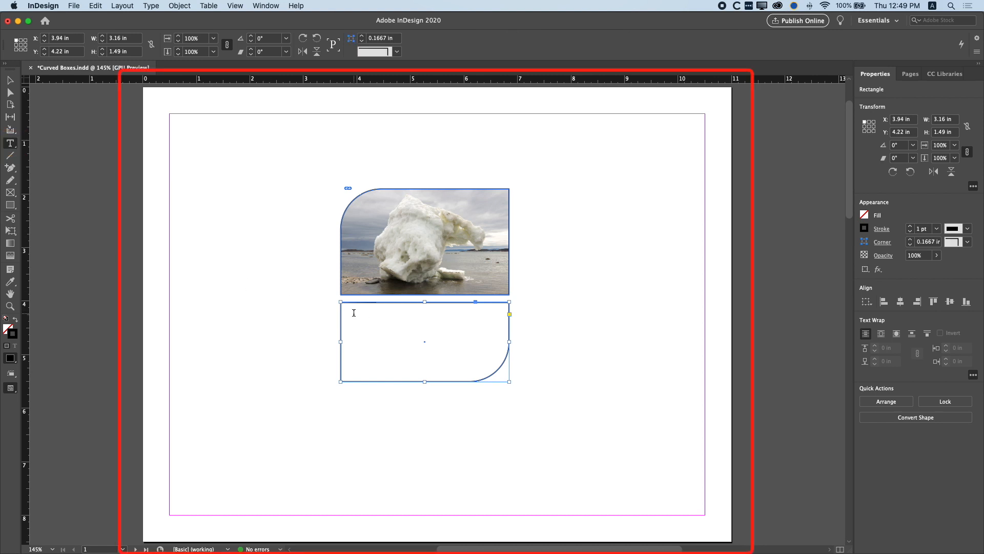
left_click(354, 313)
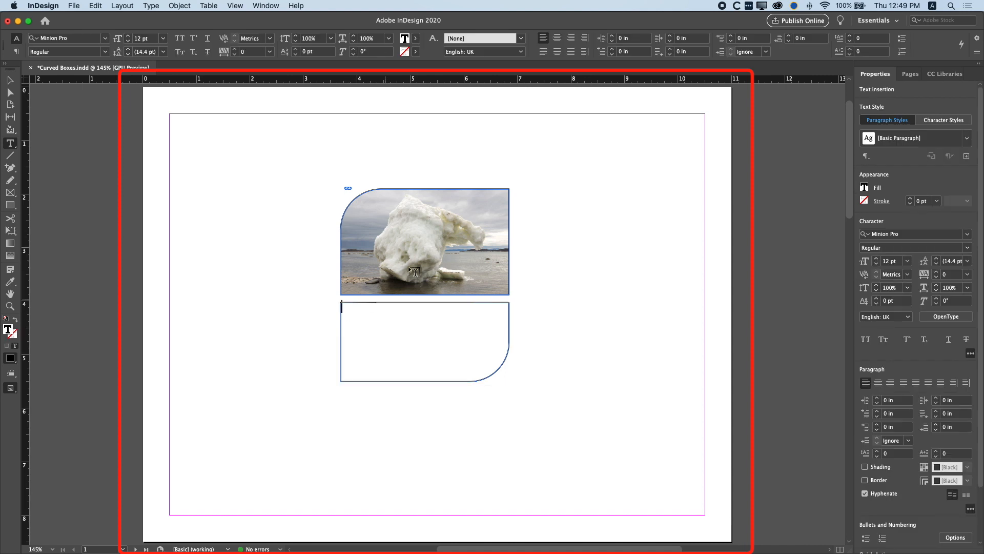
left_click(151, 5)
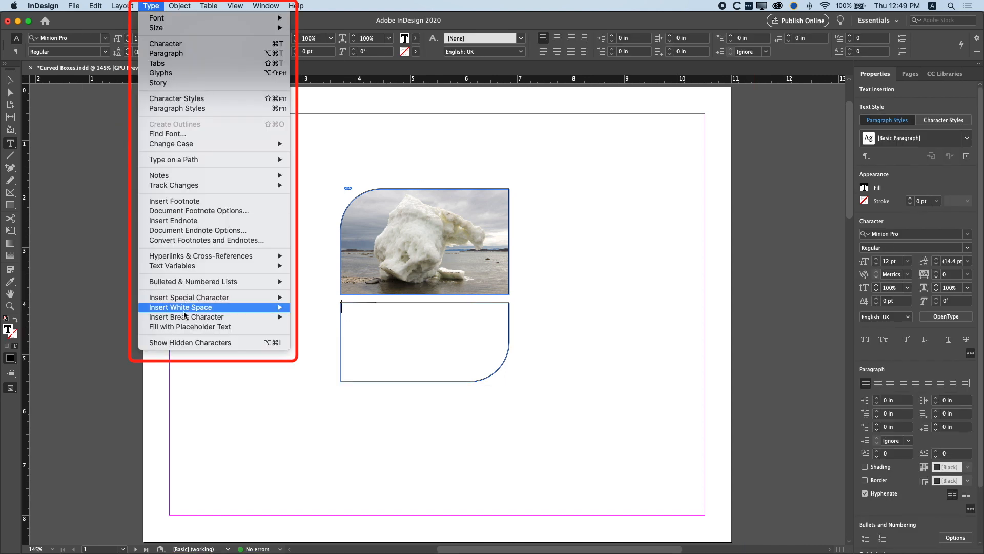
left_click(183, 329)
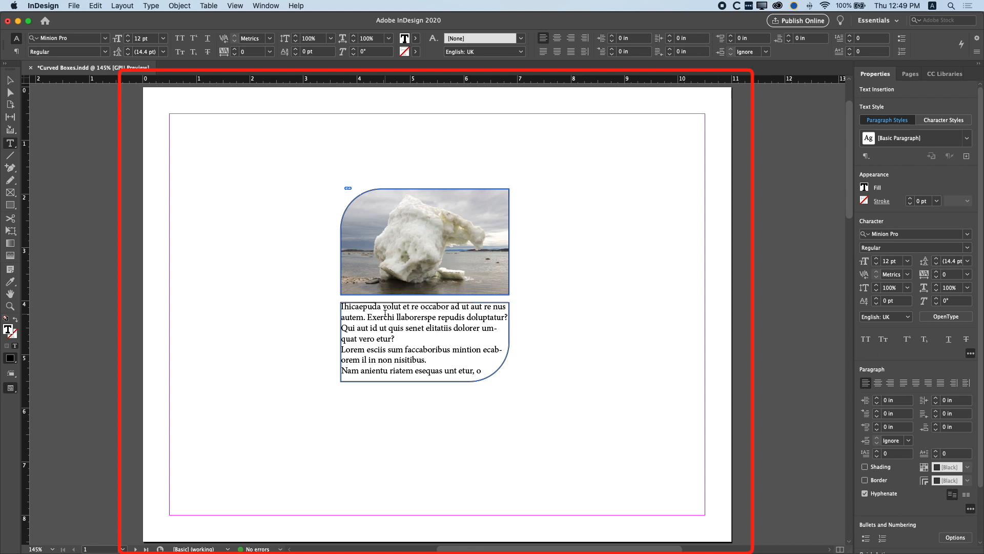
key("Return")
type("Summer in Canada")
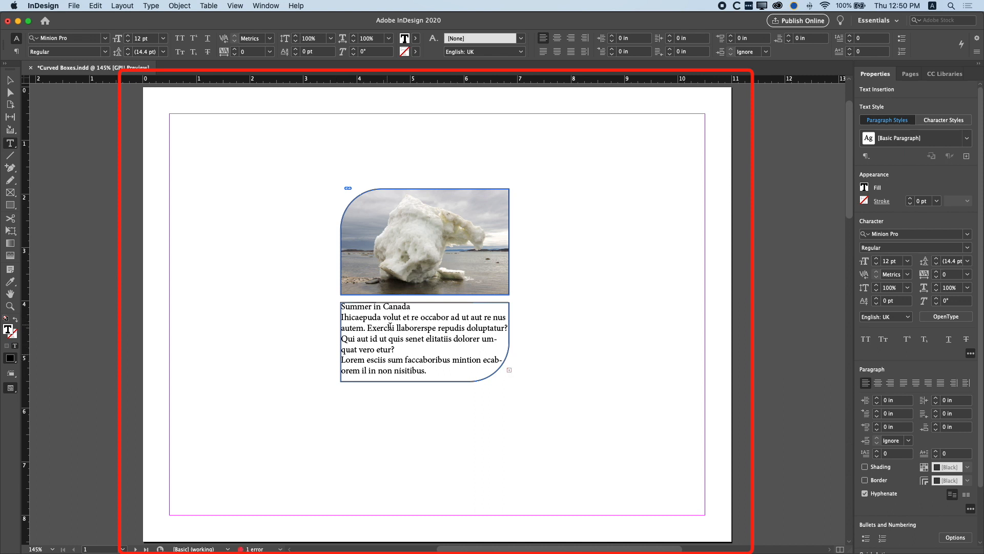
Step: Delete the extra placeholder text in the lower box so that it ends at "quat vero etur?"
left_click_drag(431, 370, 339, 360)
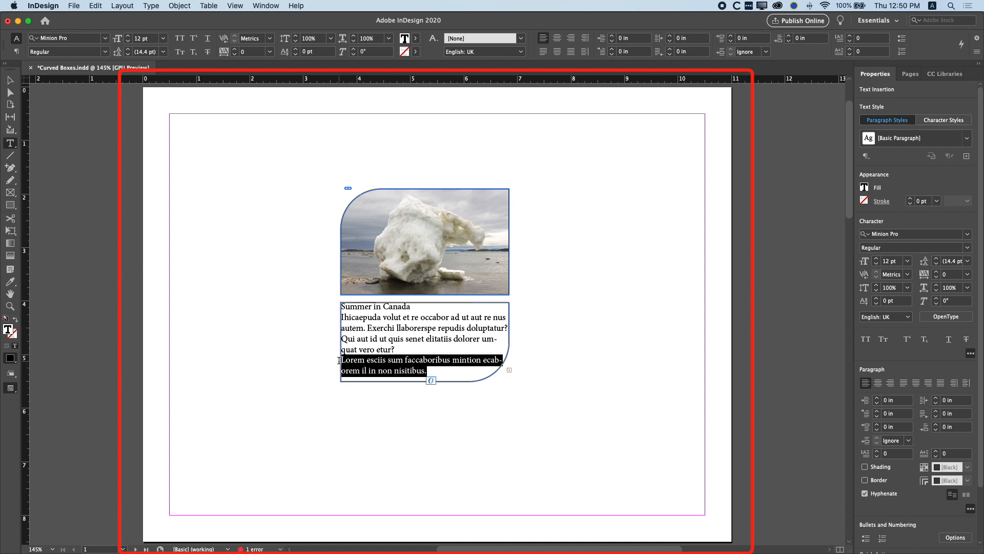
key("BackSpace")
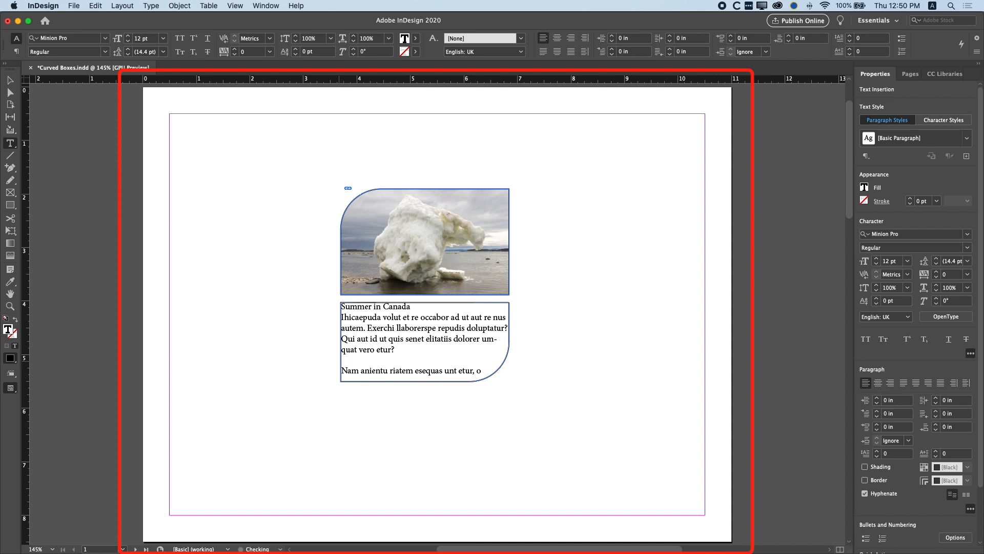
key("shift+Down")
key("shift+Down")
key("BackSpace")
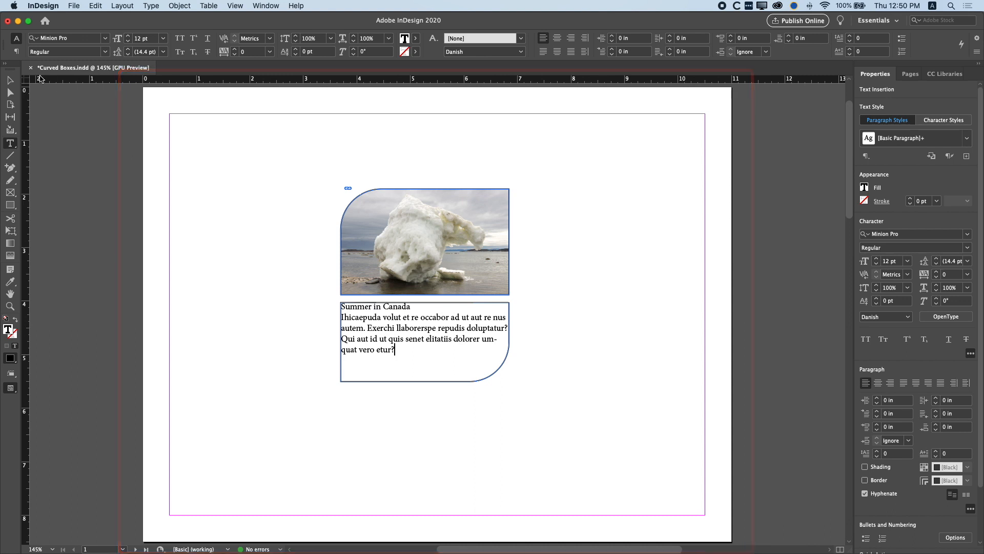
Step: Give the lower text frame an inset spacing of 0.125 in on all sides
left_click(14, 83)
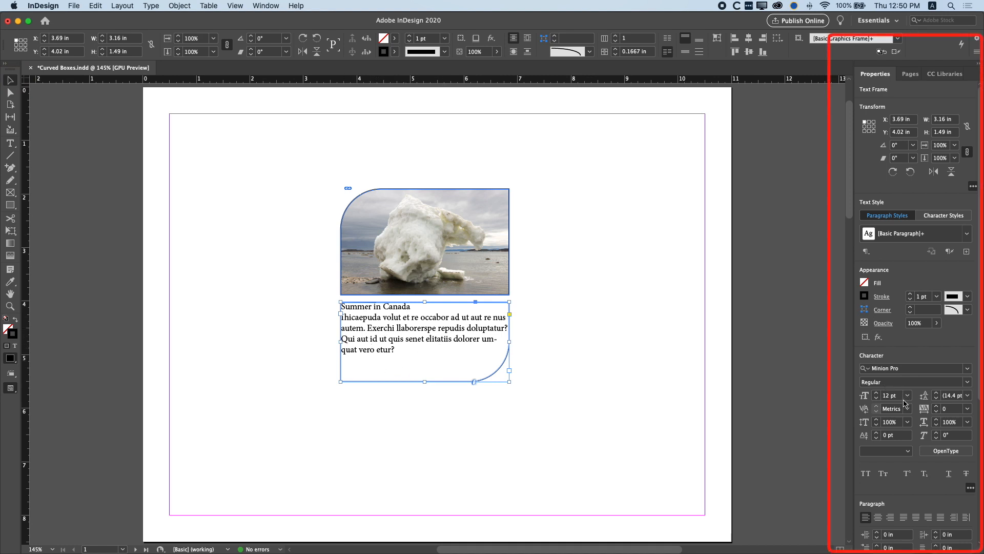
scroll(904, 404, "down", 5)
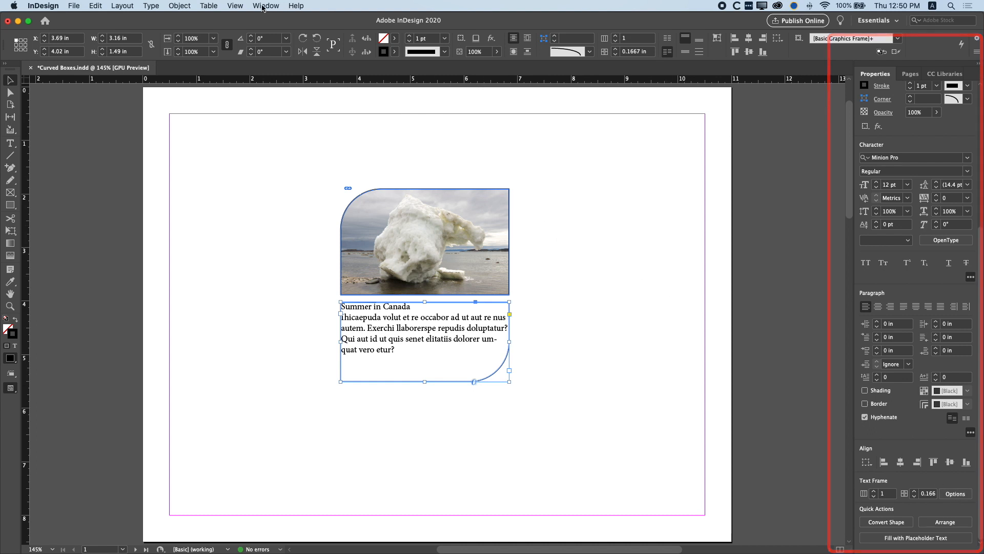
left_click(183, 6)
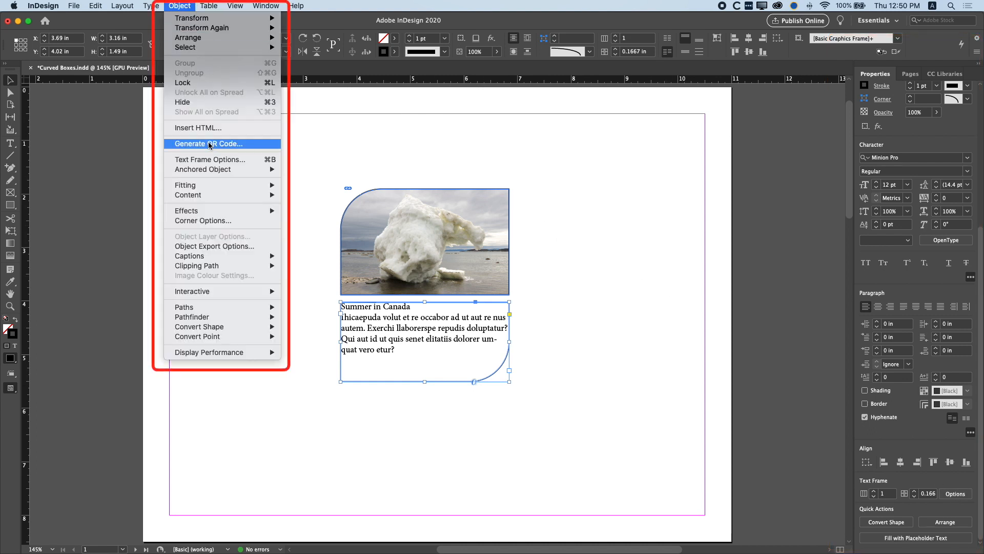
left_click(219, 161)
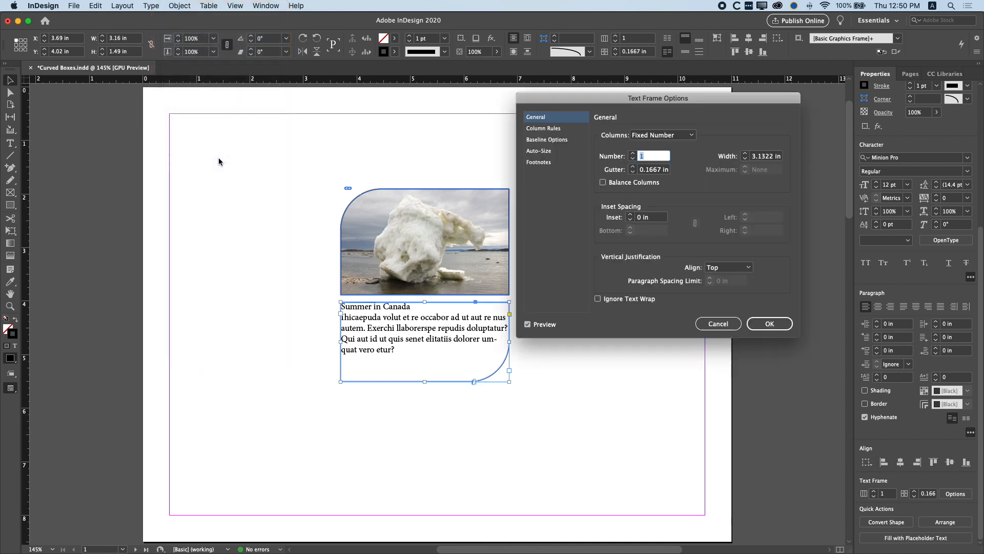
left_click_drag(563, 96, 612, 99)
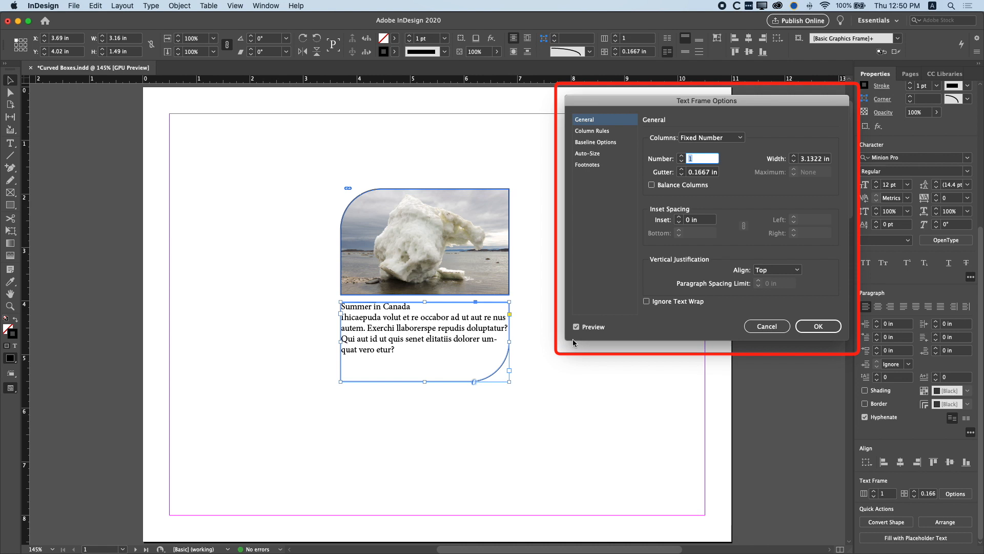
left_click(680, 217)
left_click(680, 217)
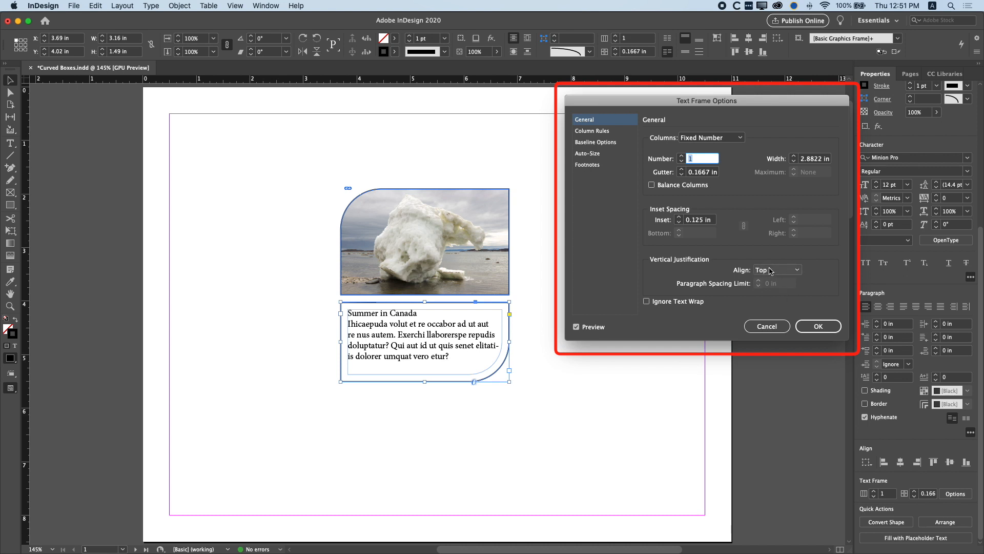
left_click(818, 327)
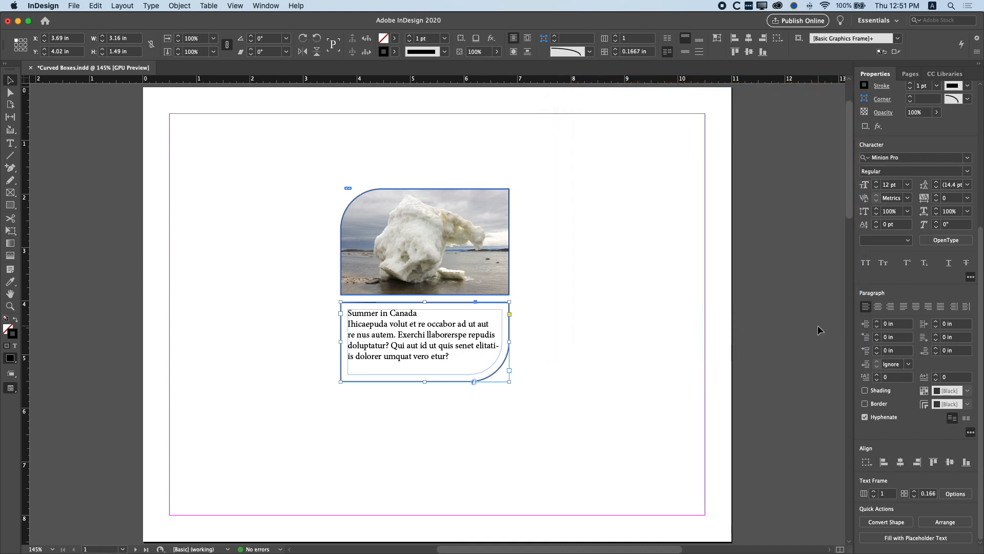
Step: Format the heading "Summer in Canada" in Gill Sans Bold
double_click(380, 314)
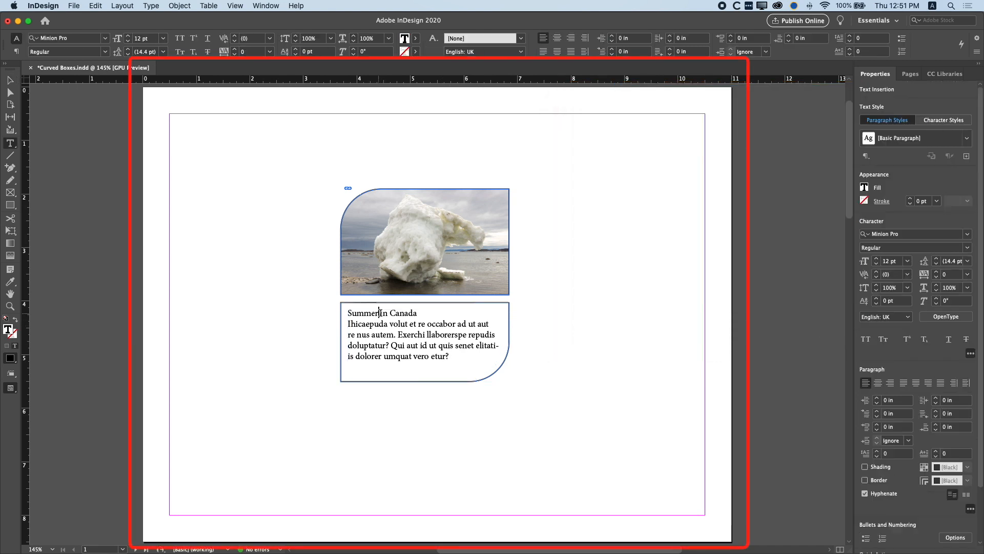
triple_click(381, 313)
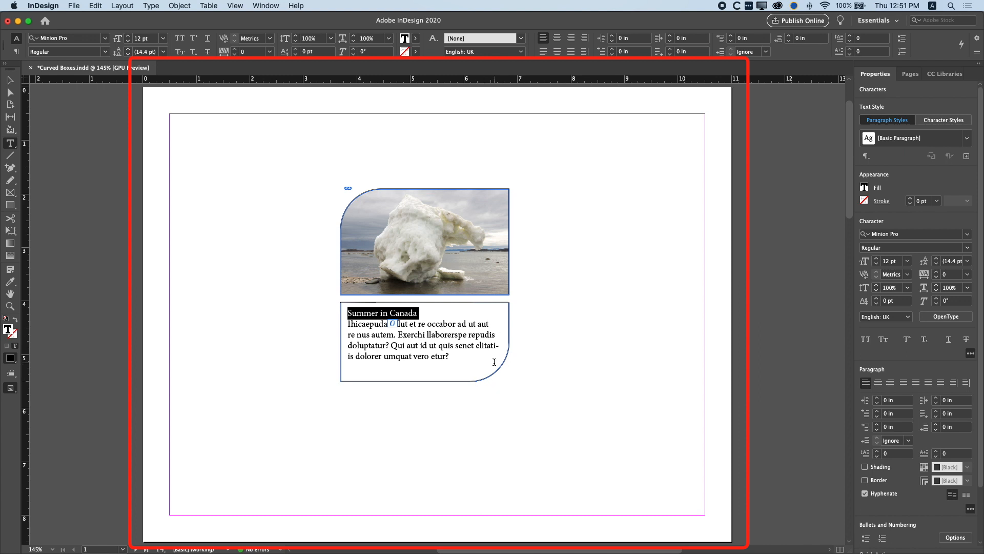
left_click(105, 38)
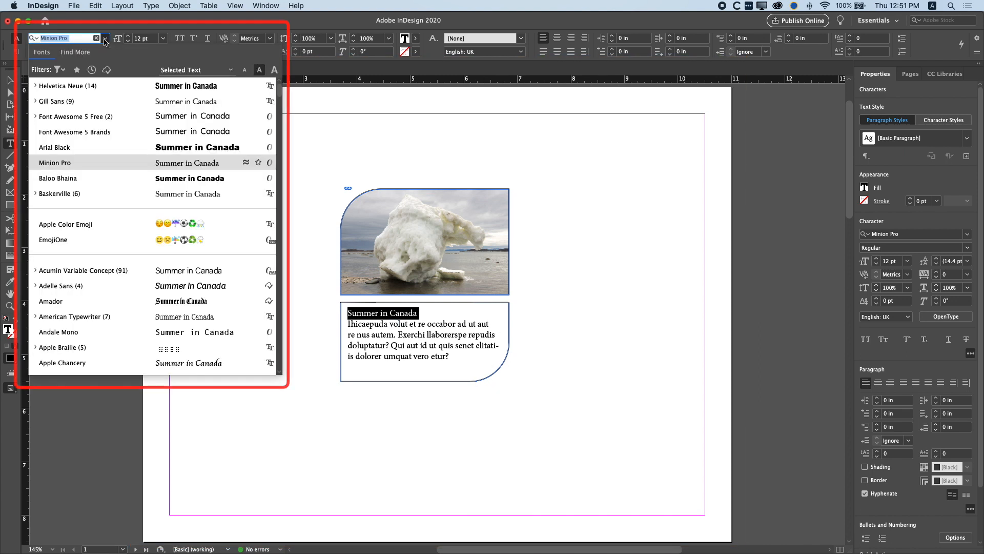
left_click(68, 100)
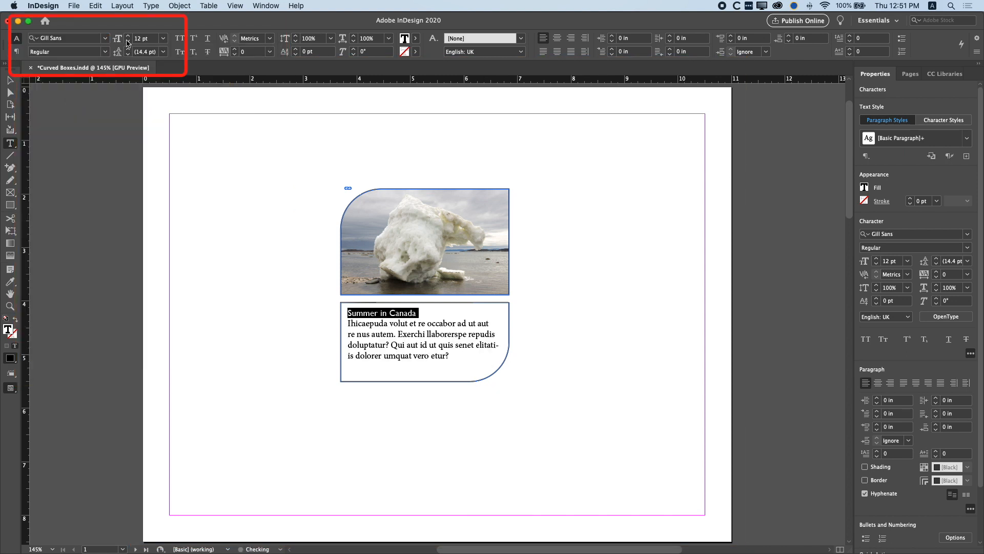
left_click(105, 51)
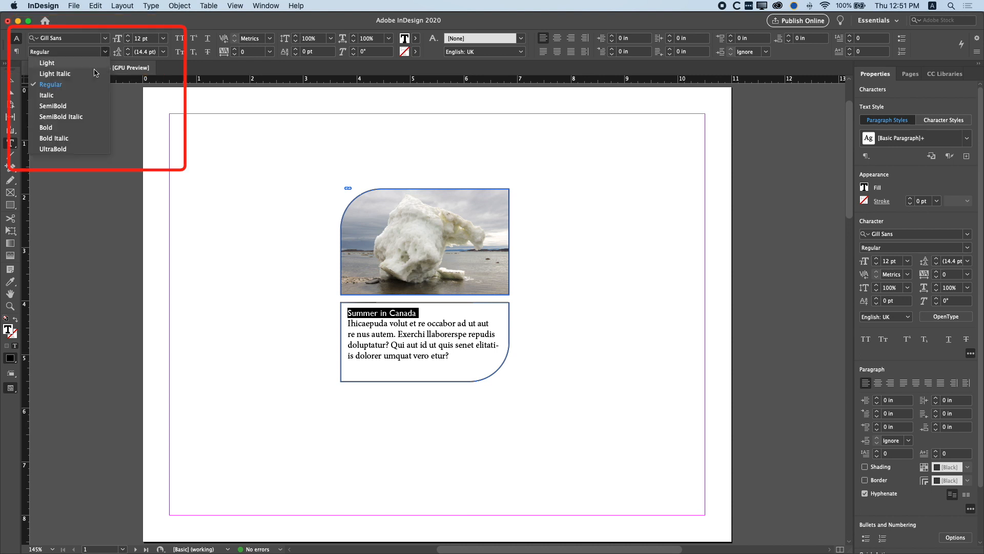
left_click(77, 127)
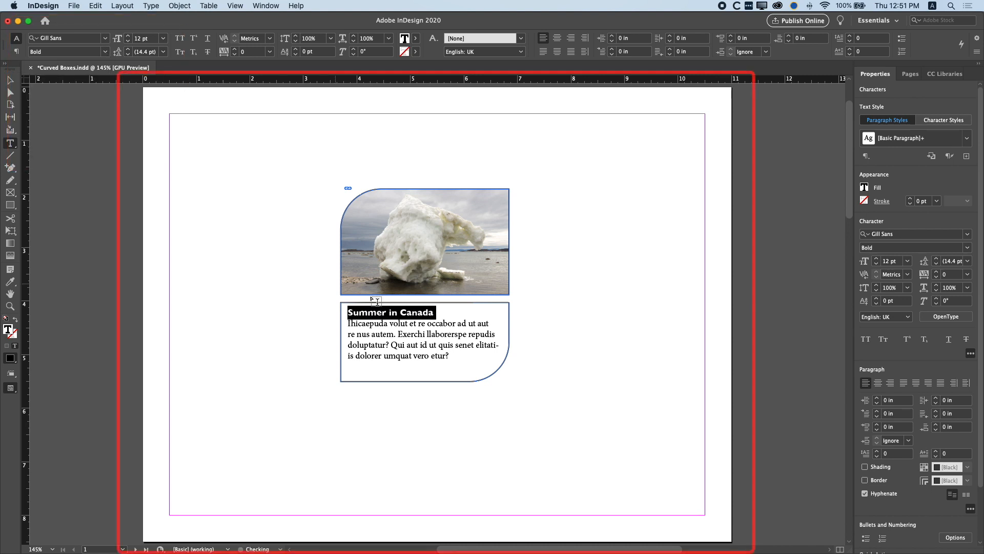
Step: Set the body paragraph below the heading in Gill Sans, increase its leading by three increments and deselect the frame
left_click_drag(456, 356, 347, 323)
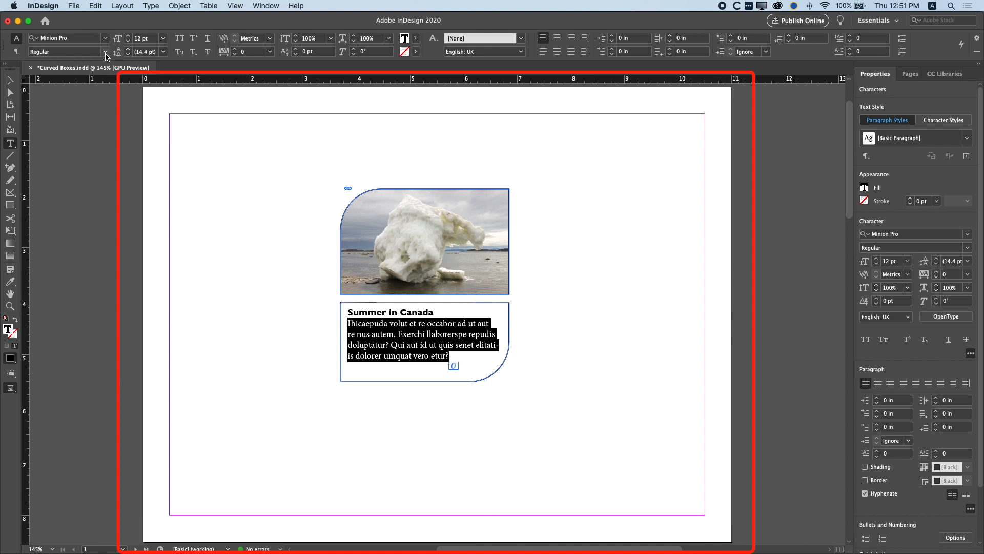
left_click(104, 38)
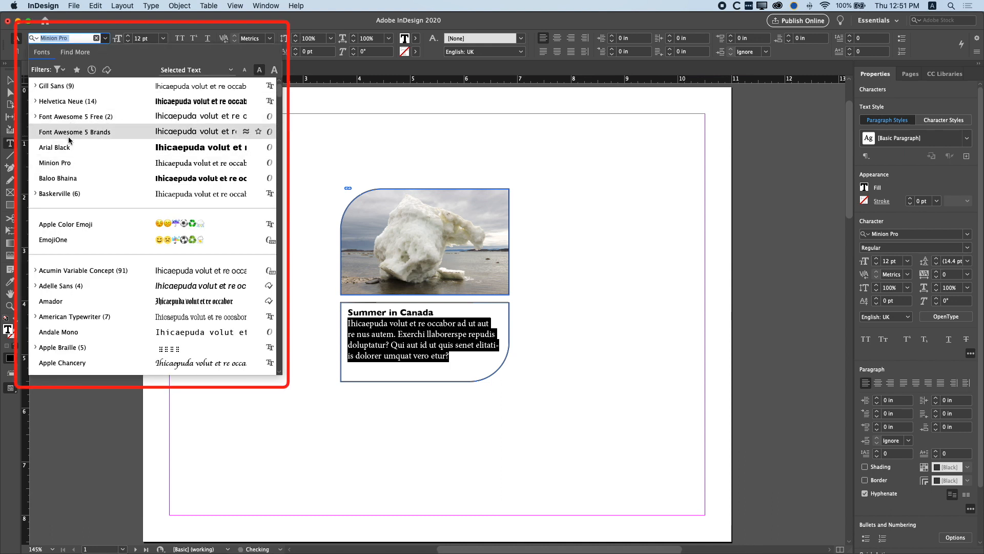
left_click(63, 88)
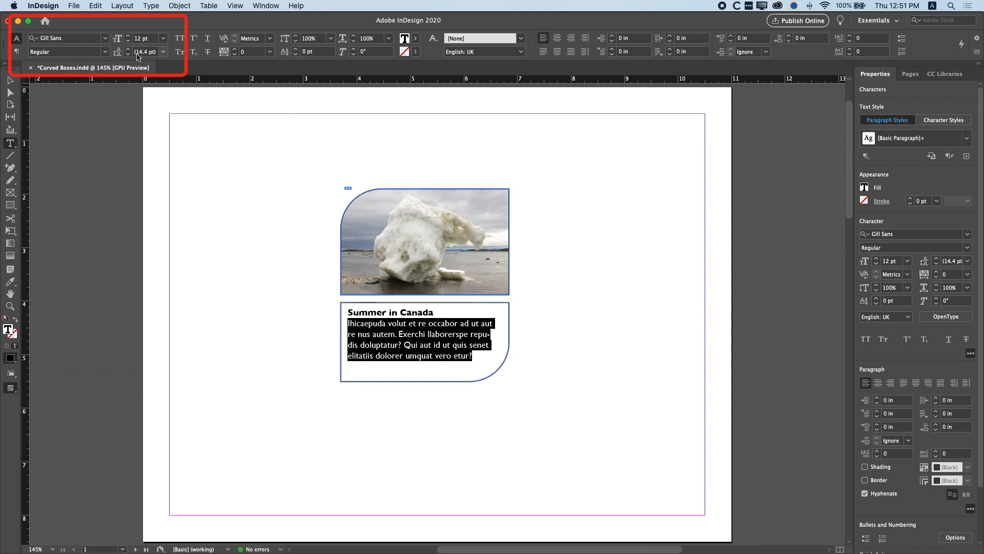
left_click(128, 49)
left_click(129, 49)
left_click(129, 49)
left_click(10, 80)
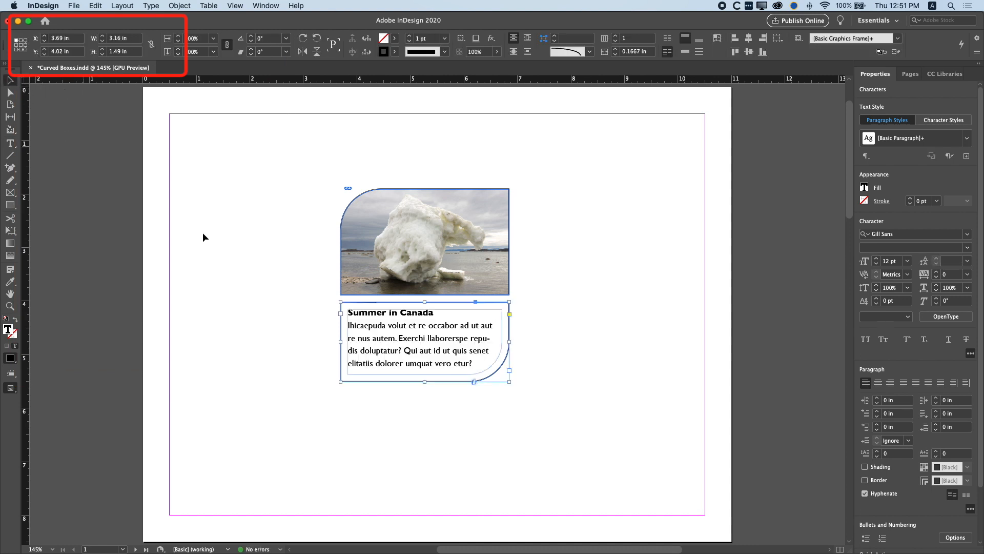
left_click(260, 290)
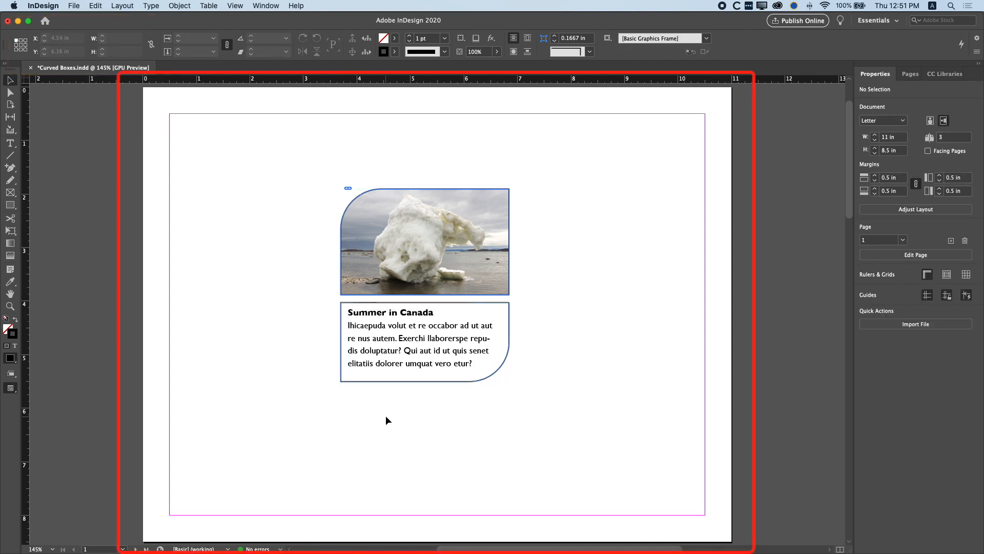
Step: Remove the stroke from the upper image box by setting its colour to [None]
left_click(356, 218)
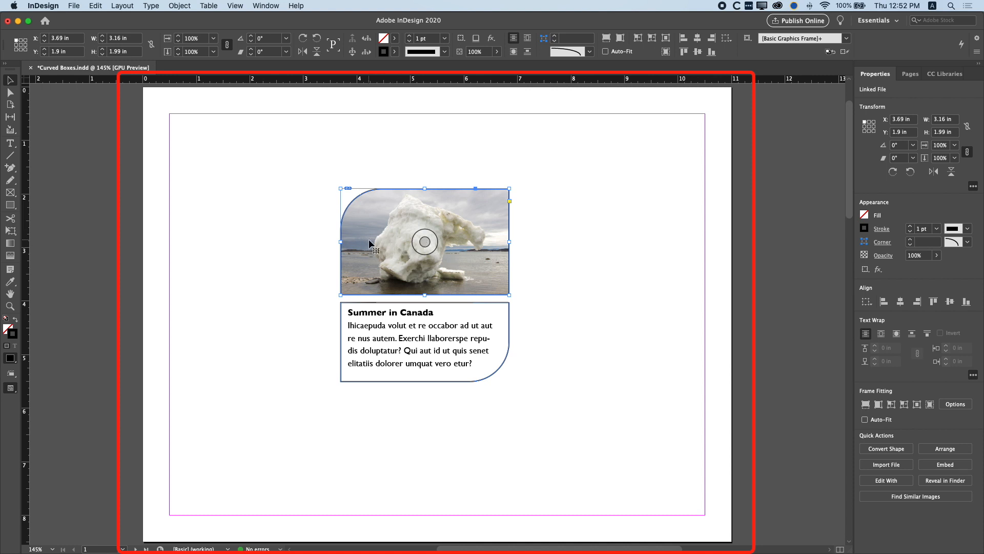
left_click(285, 244)
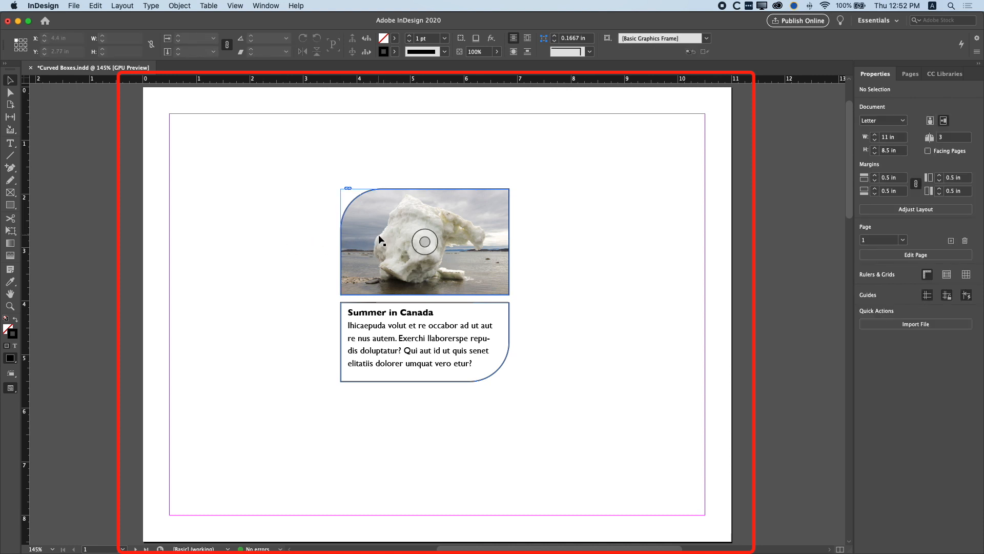
left_click(378, 238)
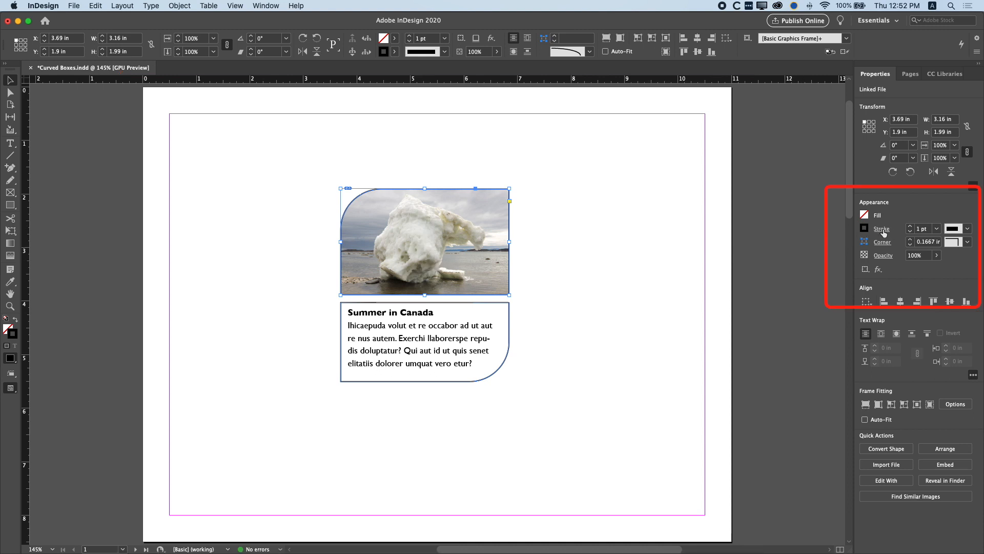
left_click(866, 230)
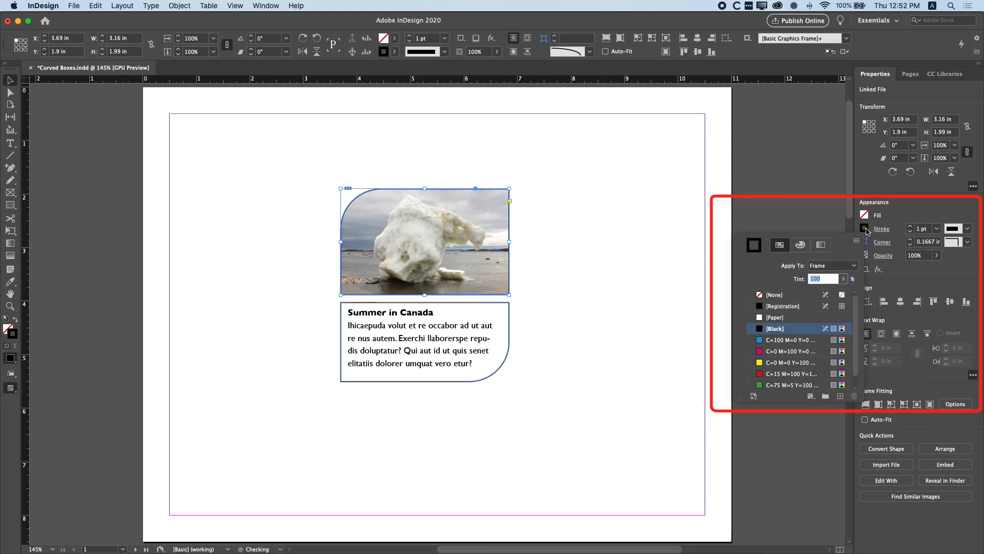
left_click(774, 295)
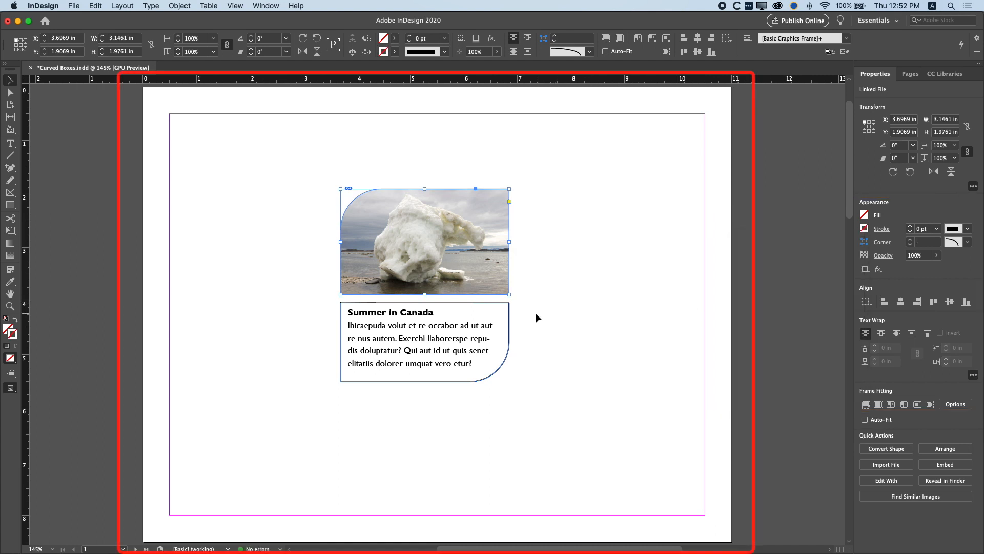
Step: Set the lower text box's stroke colour to [None] and deselect the box
left_click(466, 302)
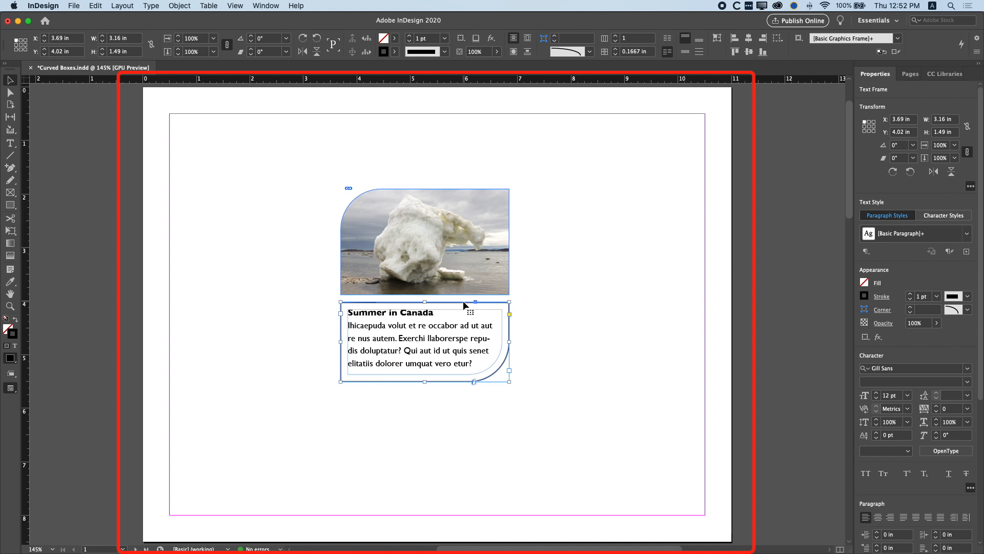
left_click(865, 298)
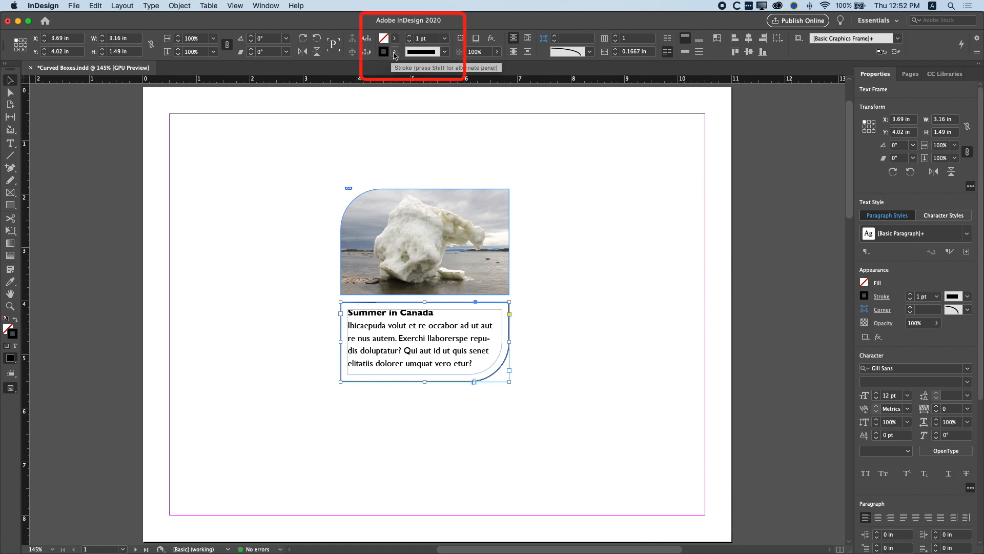
left_click(394, 52)
left_click(313, 86)
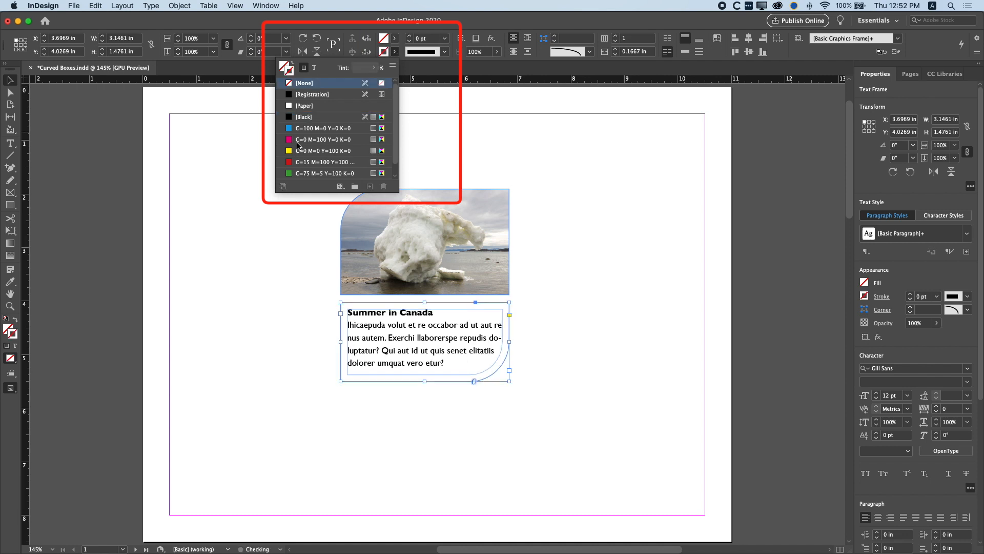
left_click(274, 222)
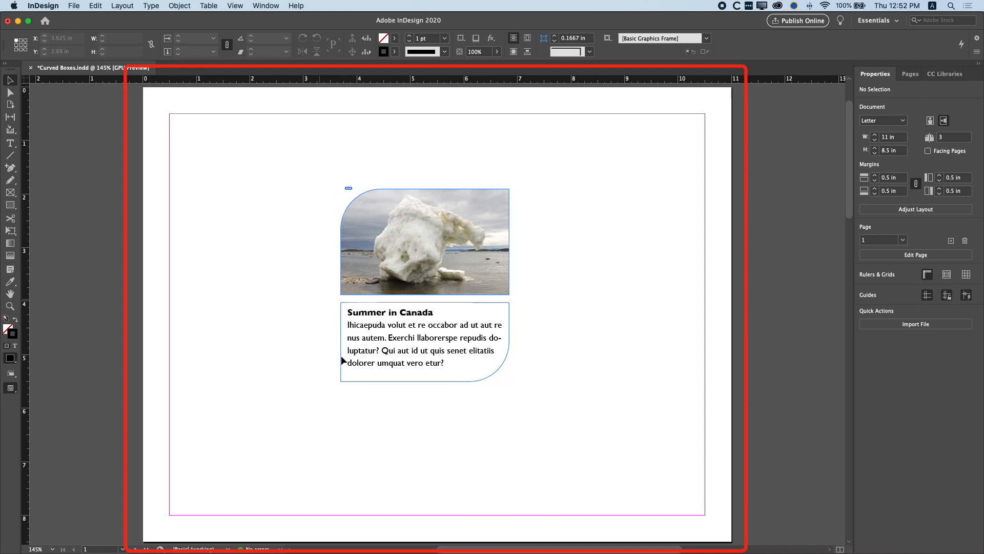
Step: Load the texture image CNV00035_2.JPG from the 04 Textures folder for placing, previewing it first
left_click(73, 5)
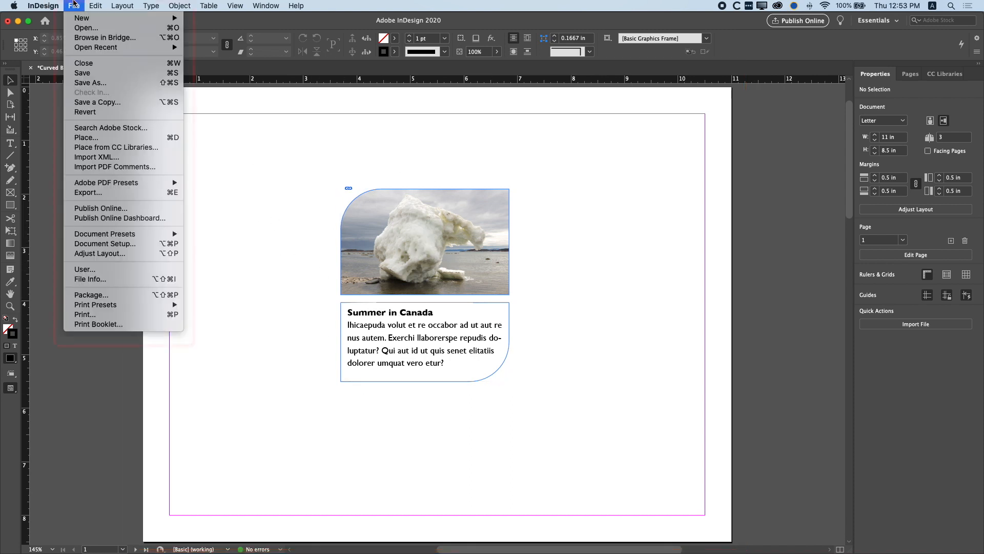
left_click(94, 137)
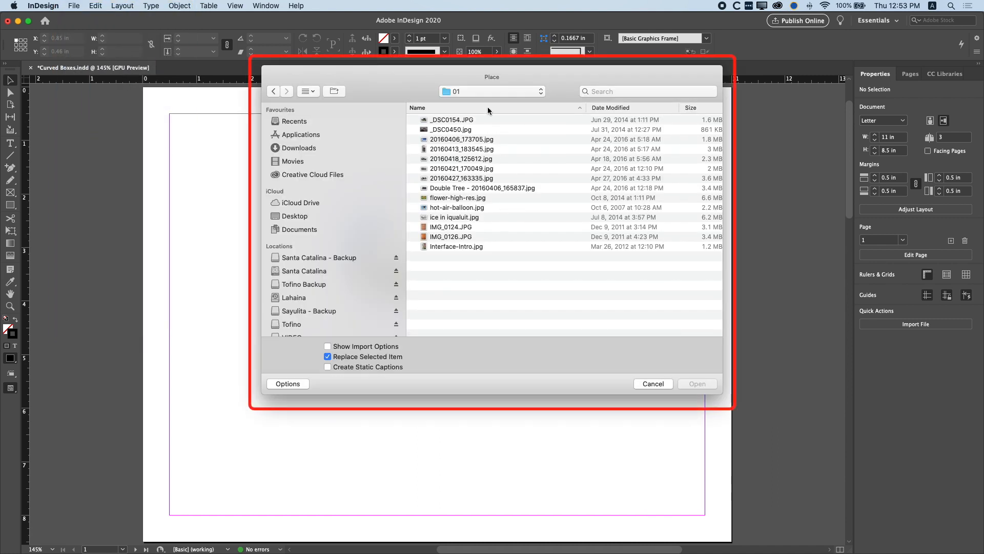
left_click(489, 91)
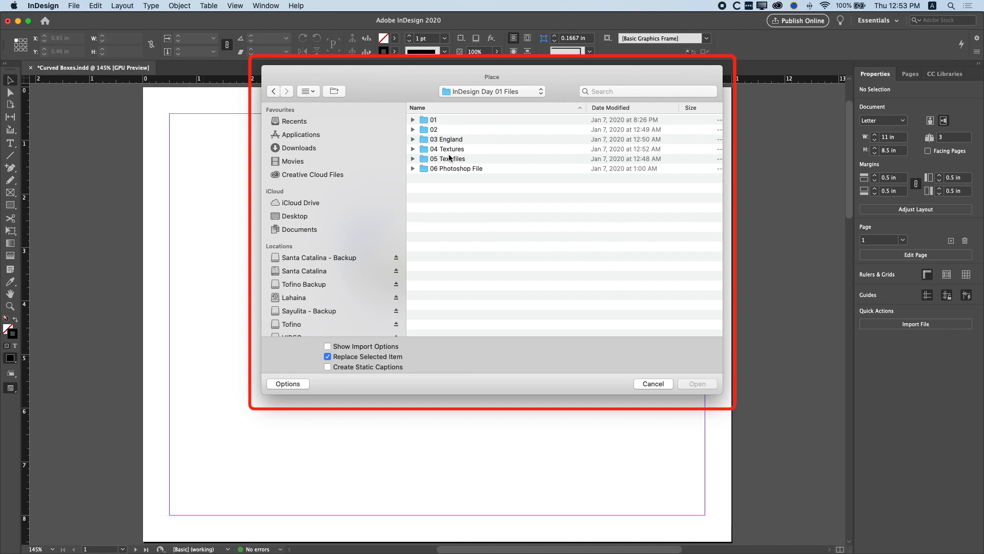
double_click(434, 150)
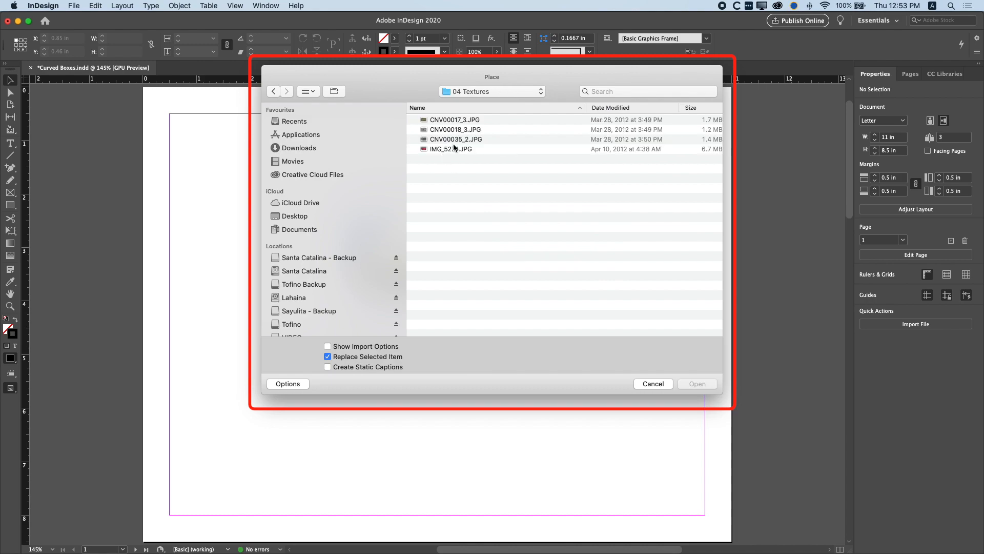
left_click(454, 139)
key("space")
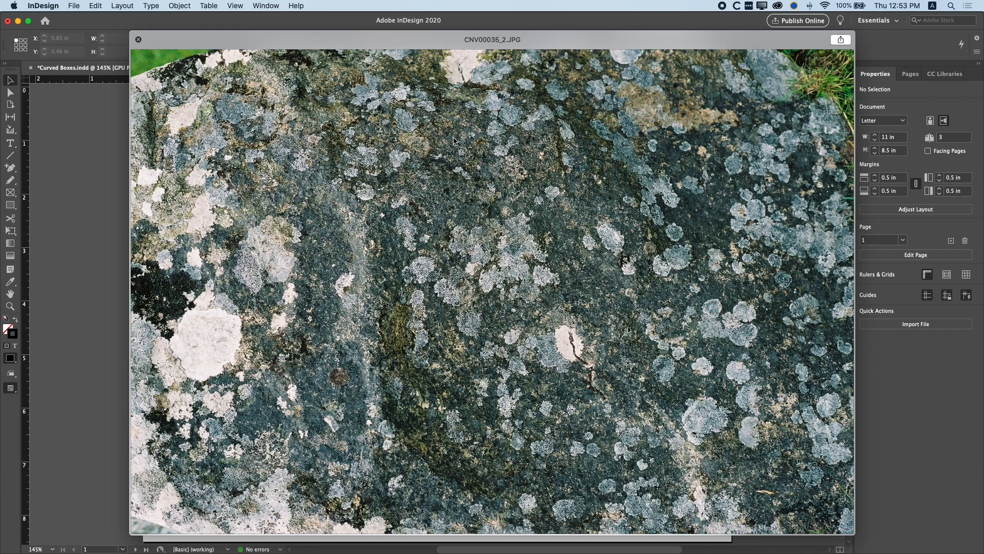
key("space")
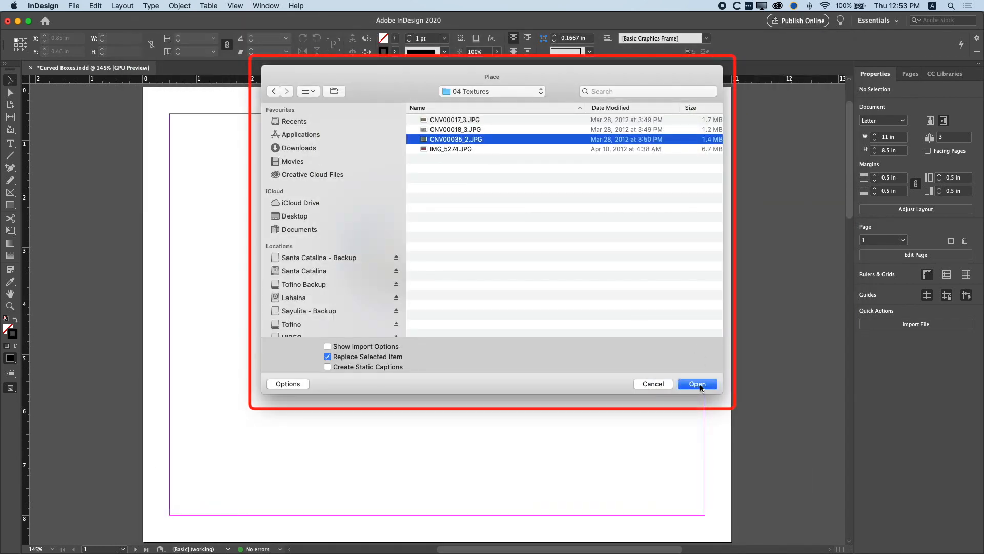
left_click(698, 384)
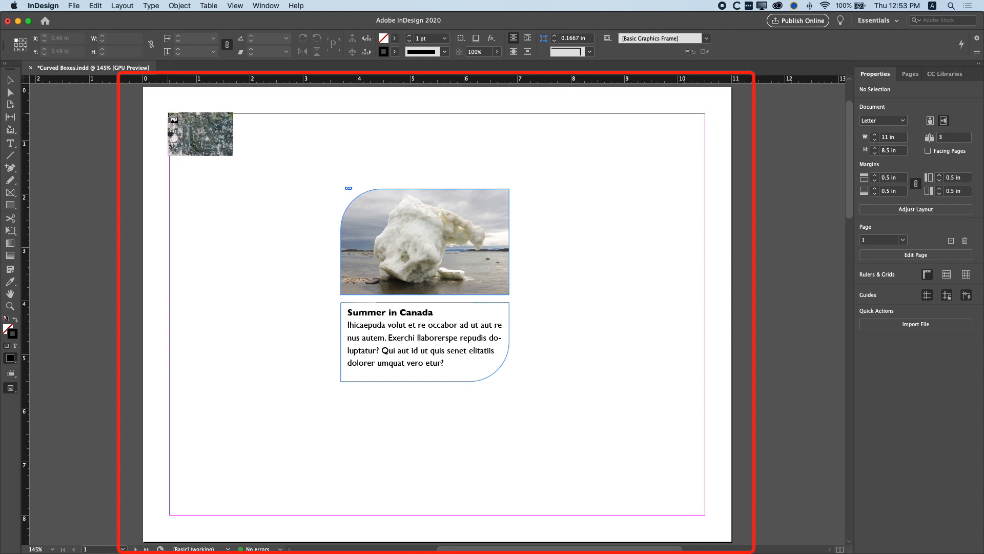
Step: Place the texture image from the page's upper-left corner across the whole page and crop its frame to the 11 × 8.5 in page
left_click_drag(146, 89, 824, 541)
left_click_drag(827, 200, 732, 199)
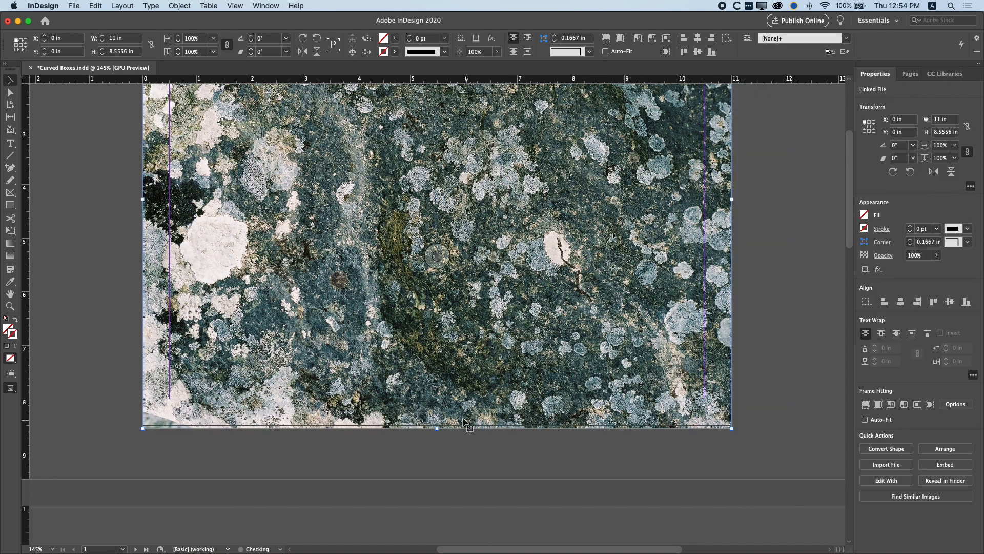
left_click_drag(436, 428, 436, 424)
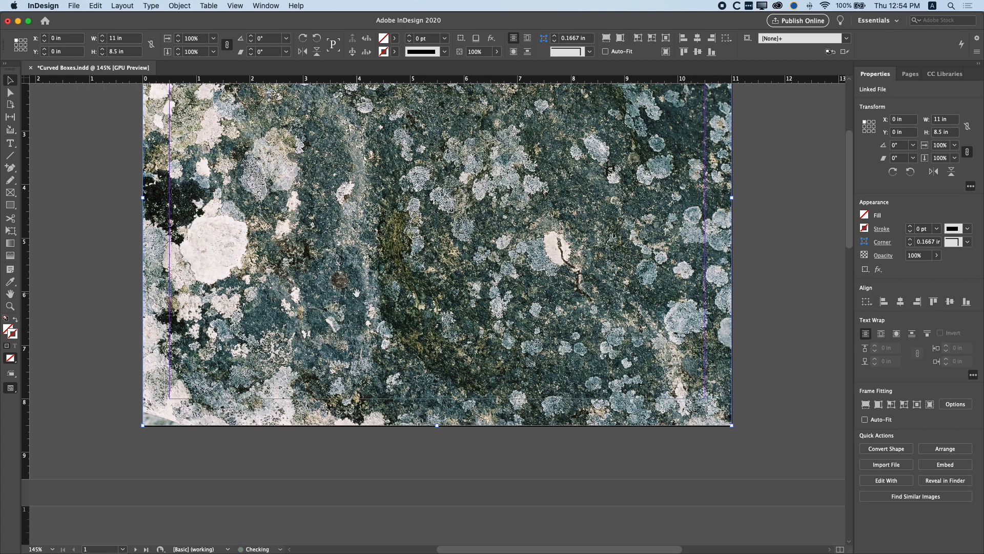
Step: Send the full-page texture image to the back, behind the curved boxes, and deselect it
left_click_drag(357, 293, 409, 381)
mouse_move(386, 217)
left_mouse_down()
mouse_move(315, 255)
mouse_move(367, 245)
left_mouse_up()
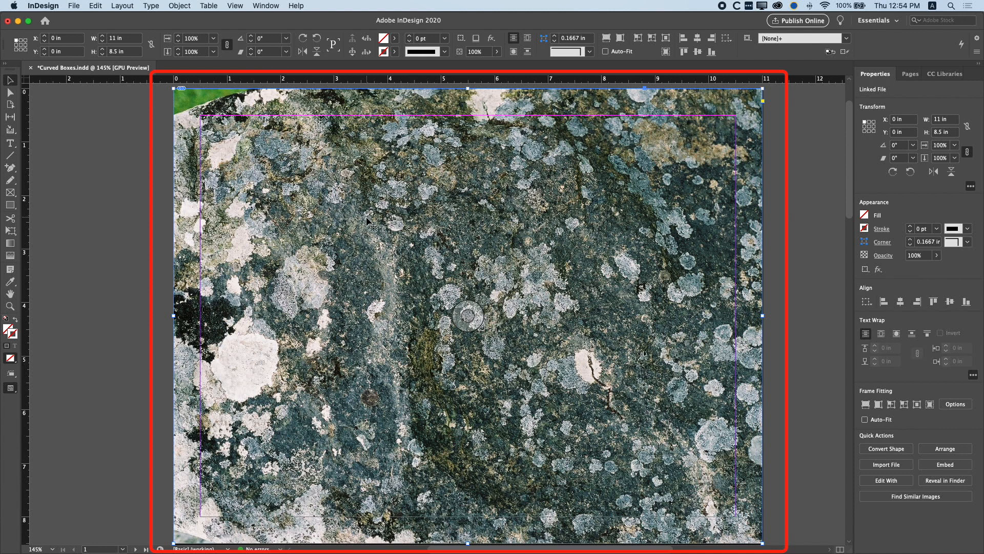
left_click(180, 6)
mouse_move(197, 39)
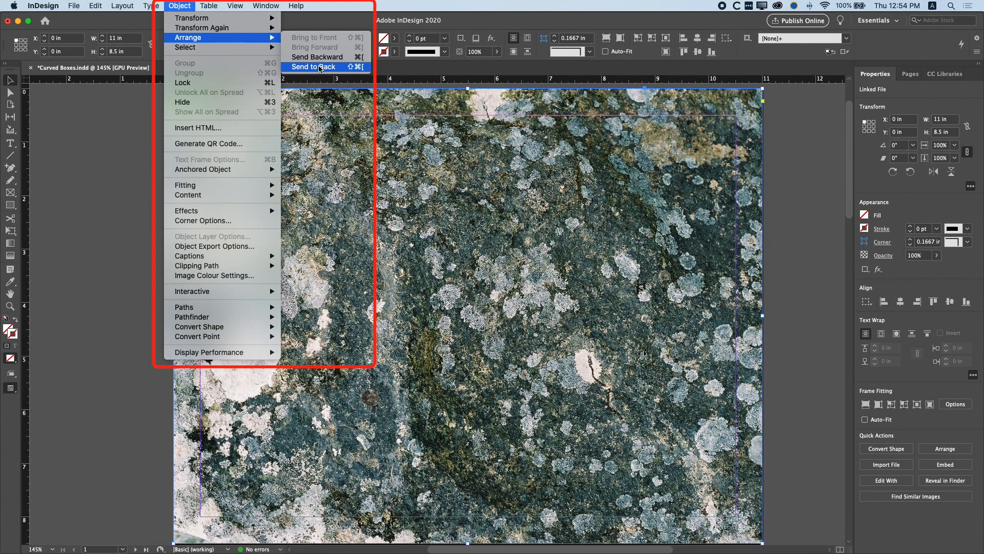
left_click(317, 67)
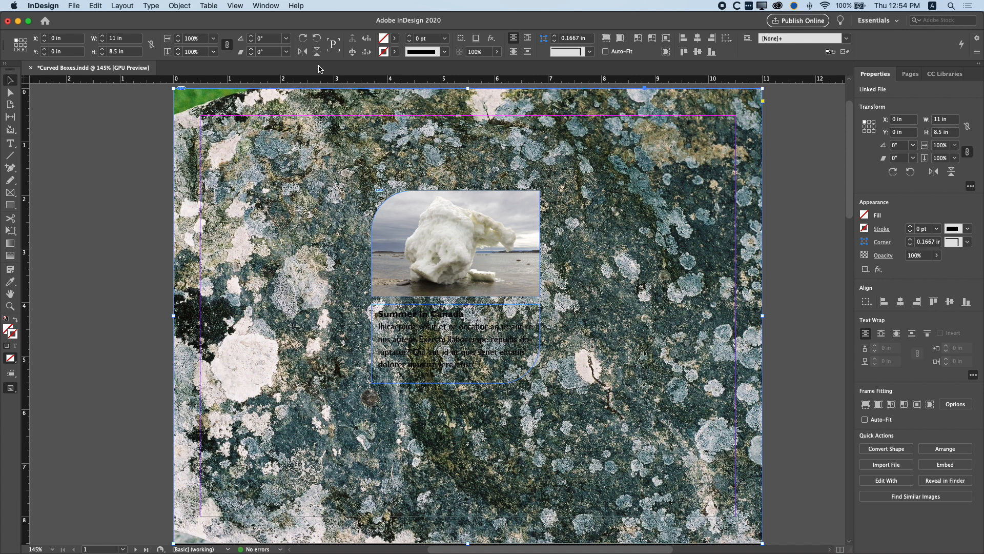
left_click(120, 283)
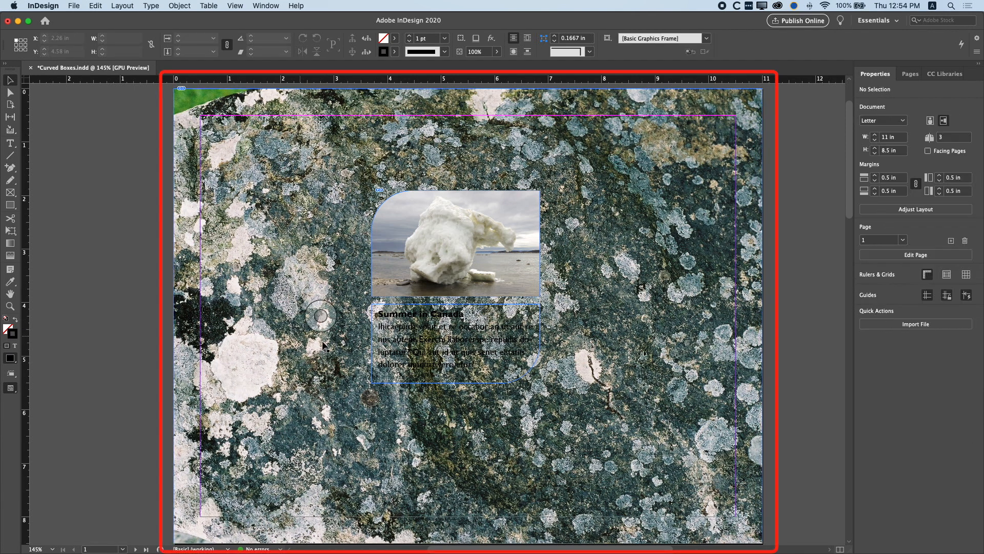
Step: Fill the lower "Summer in Canada" text box with [Paper]
left_click(444, 333)
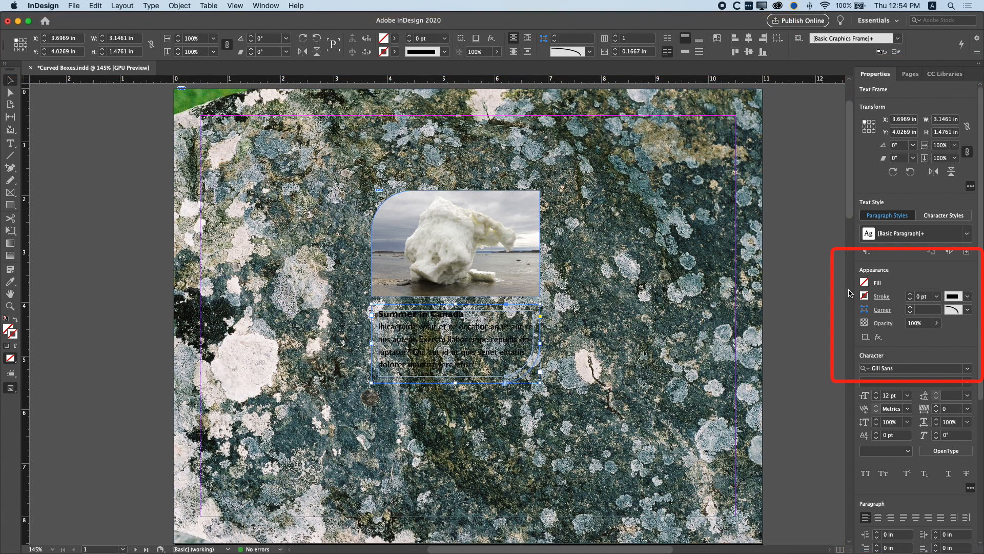
left_click(865, 284)
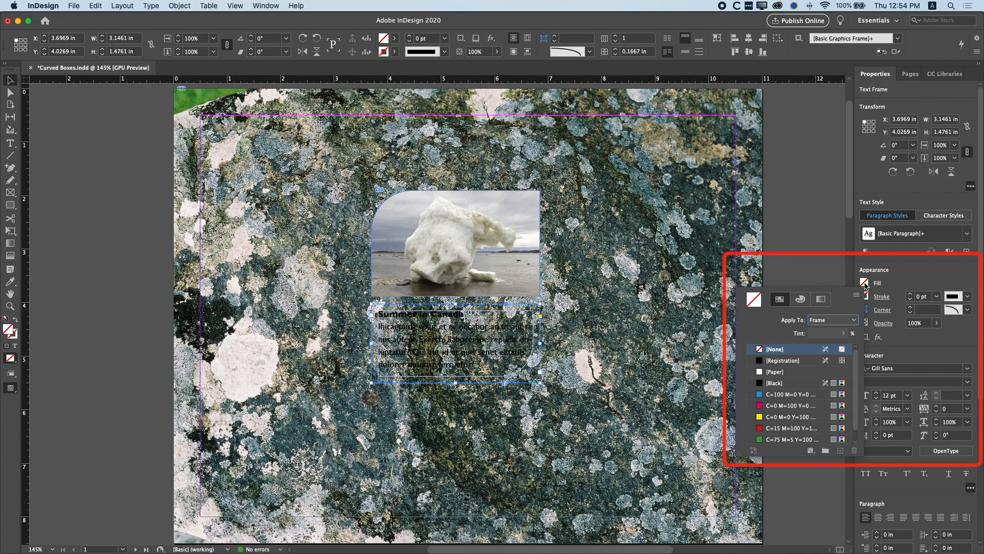
left_click(771, 372)
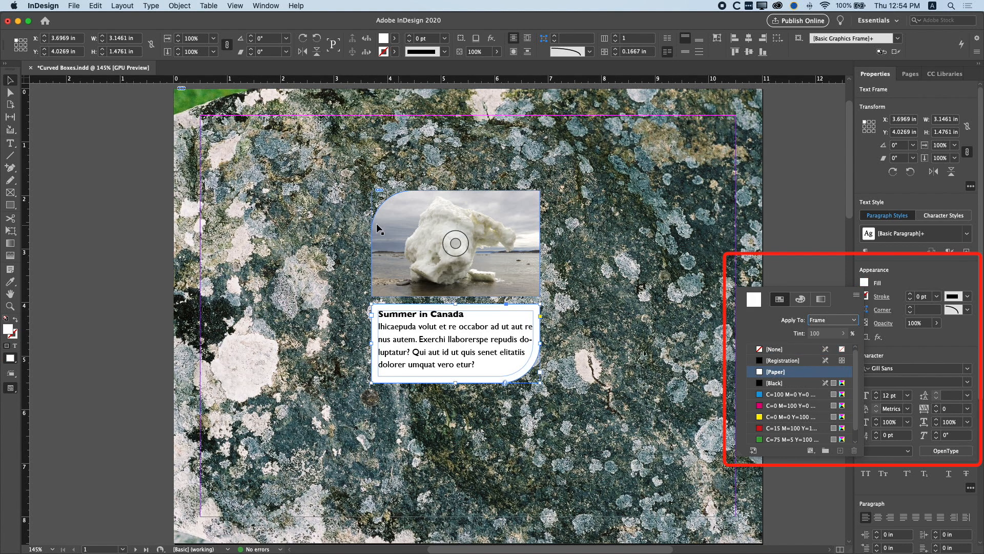
left_click(145, 248)
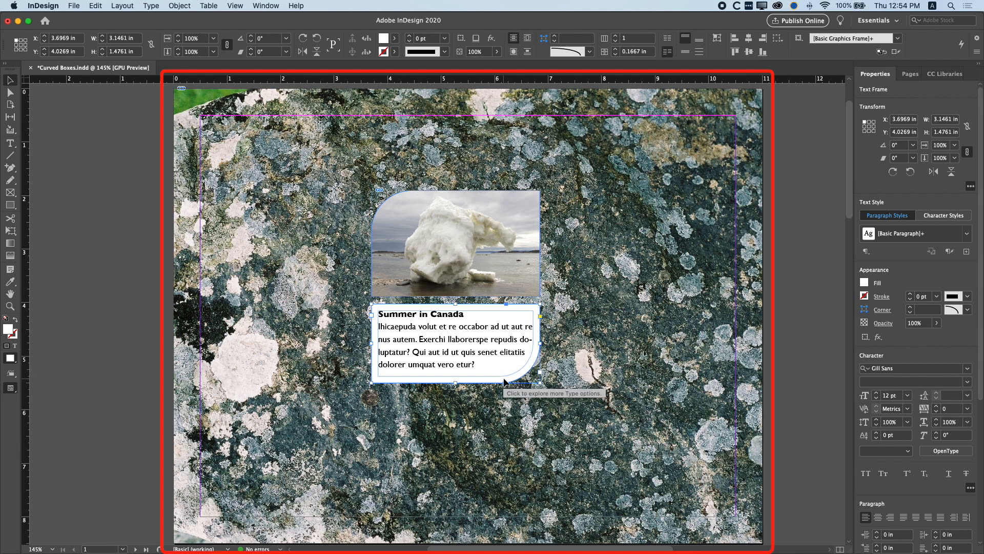
Step: Lower the background texture image's opacity to 20% using Effects, then deselect the image
left_click(313, 237)
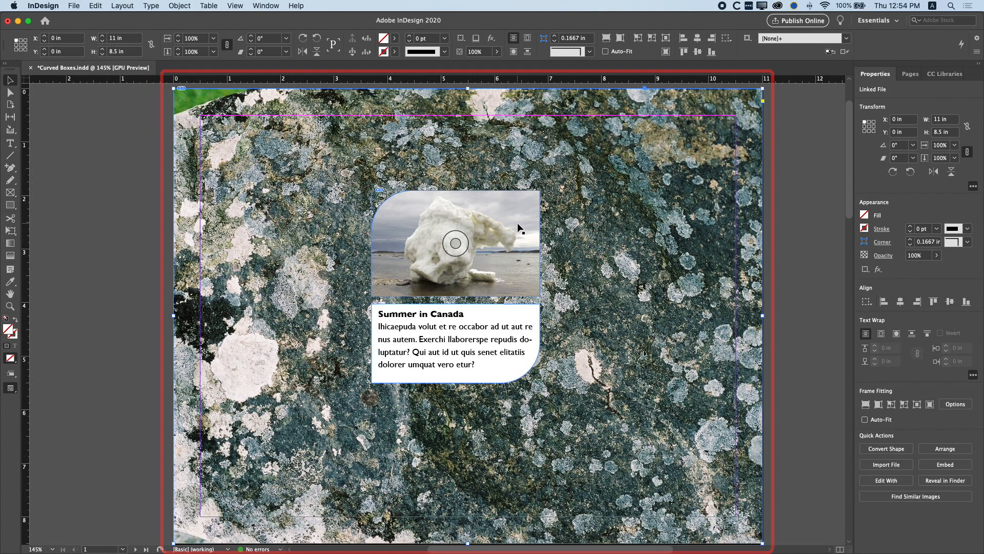
left_click(268, 6)
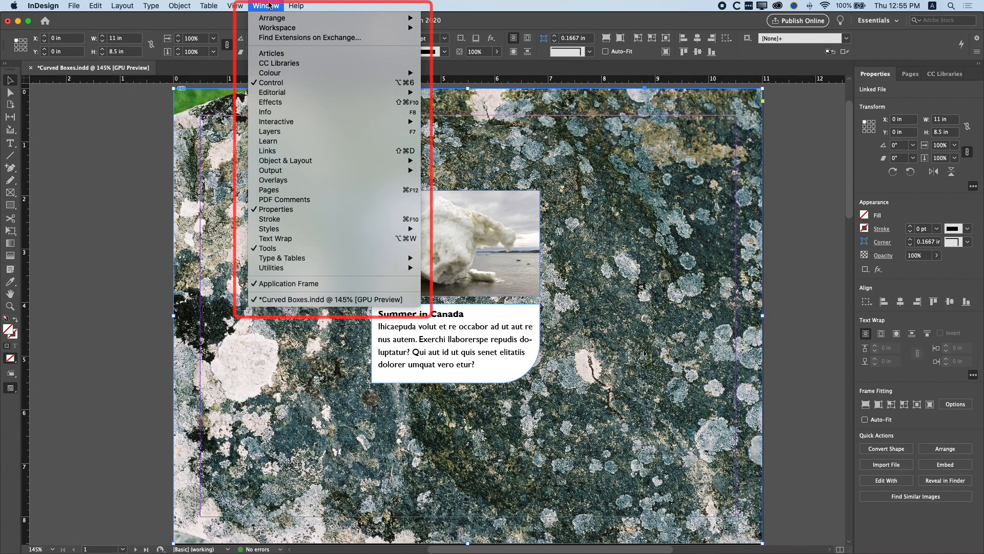
left_click(277, 102)
left_click(433, 216)
left_click_drag(433, 230, 388, 231)
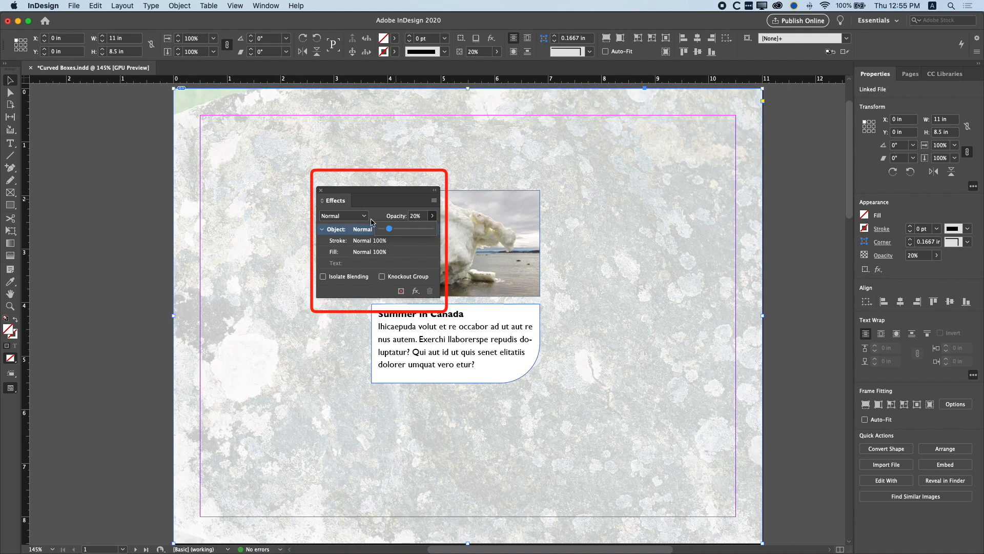
left_click(321, 190)
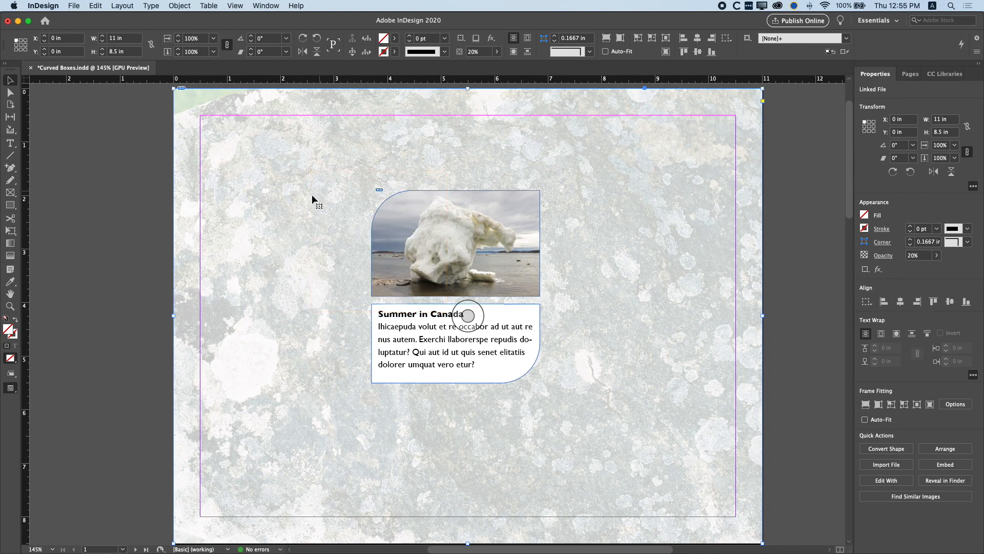
left_click(111, 206)
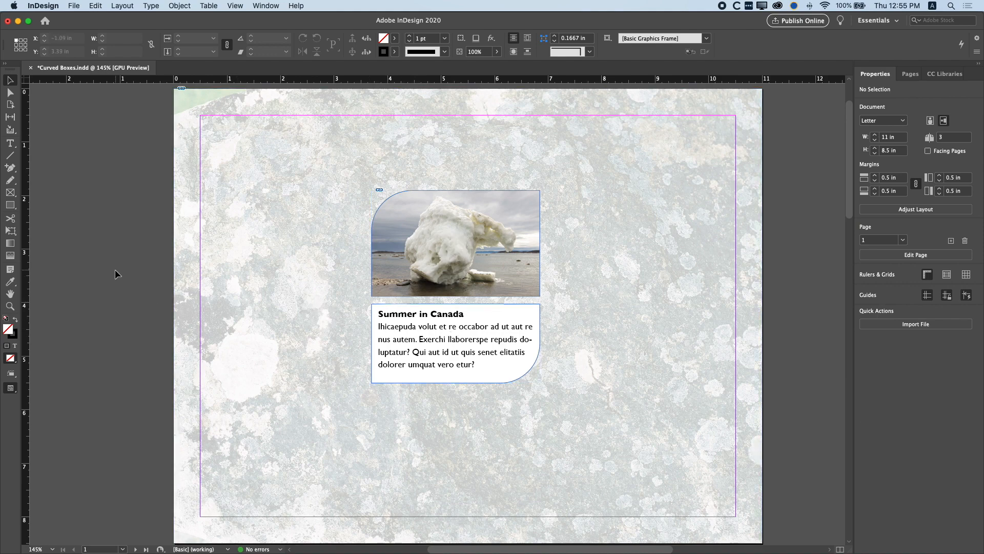
Step: Apply a [Black] stroke to the lower text box and deselect it
left_click(444, 317)
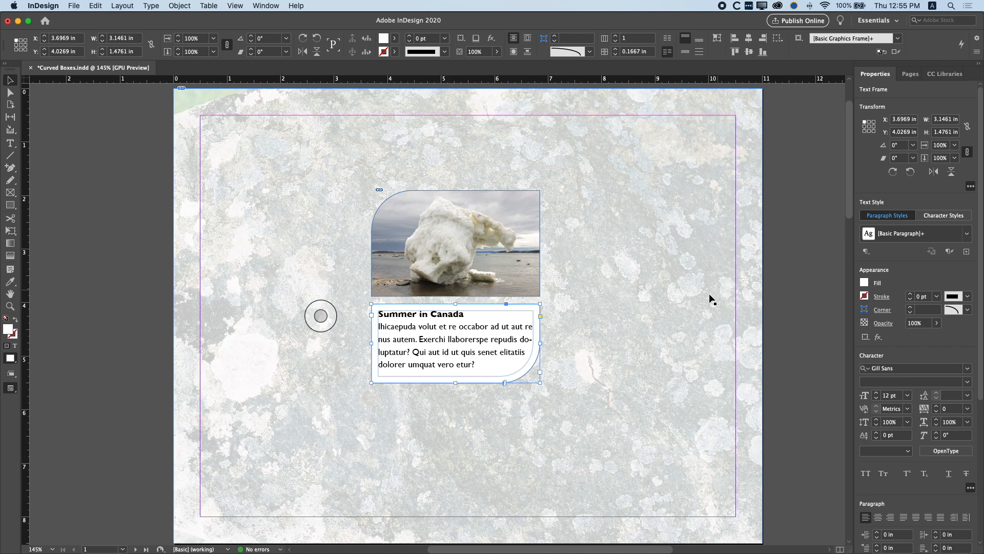
left_click(864, 296)
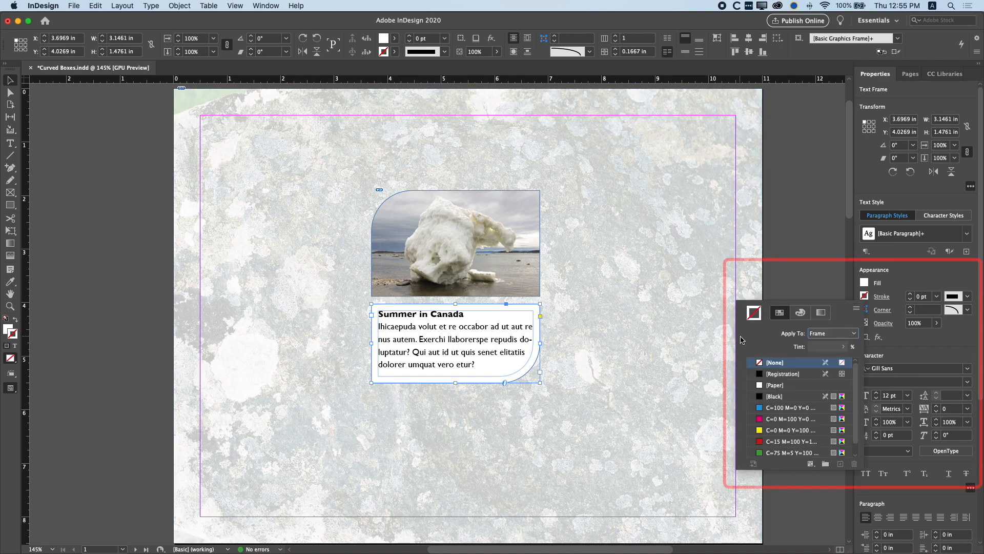
left_click(765, 397)
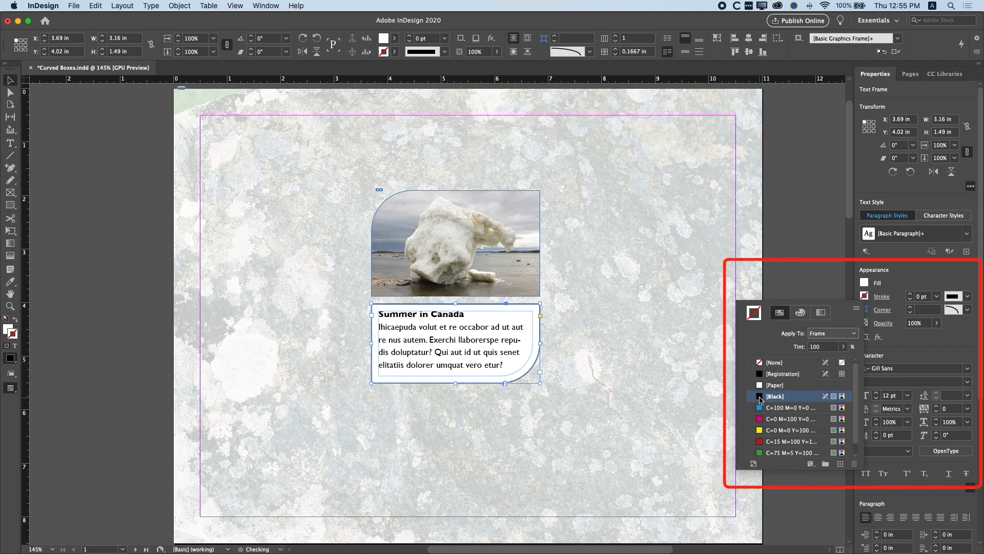
left_click(922, 279)
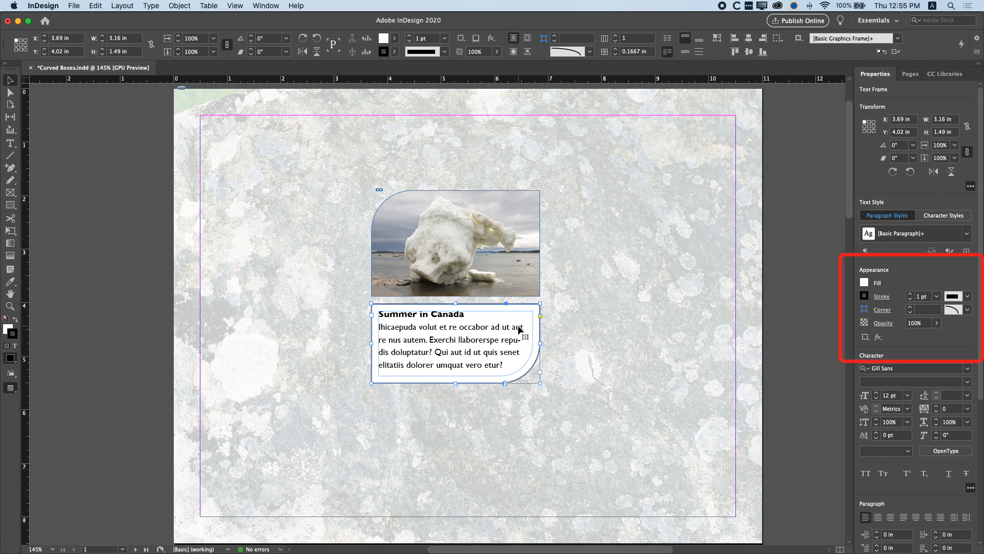
left_click(131, 205)
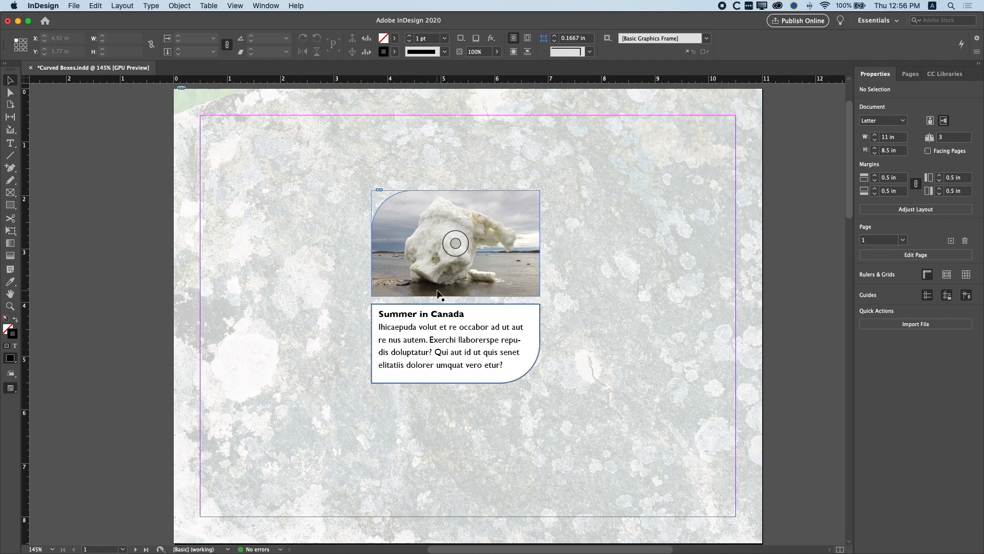
Step: Group the upper image box with the lower text box and add the group to My Library in CC Libraries
left_click(409, 279)
left_click(421, 316, "shift")
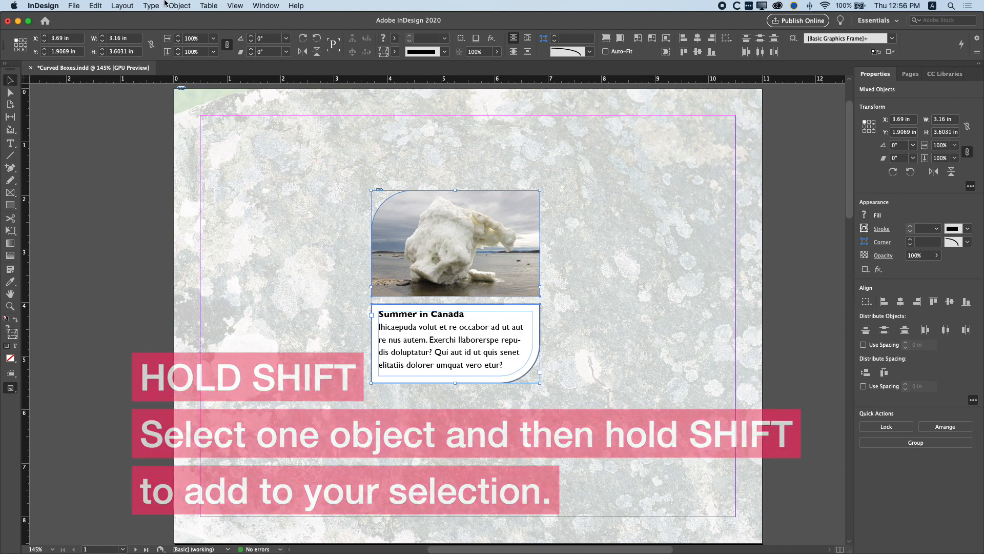
left_click(177, 5)
left_click(195, 63)
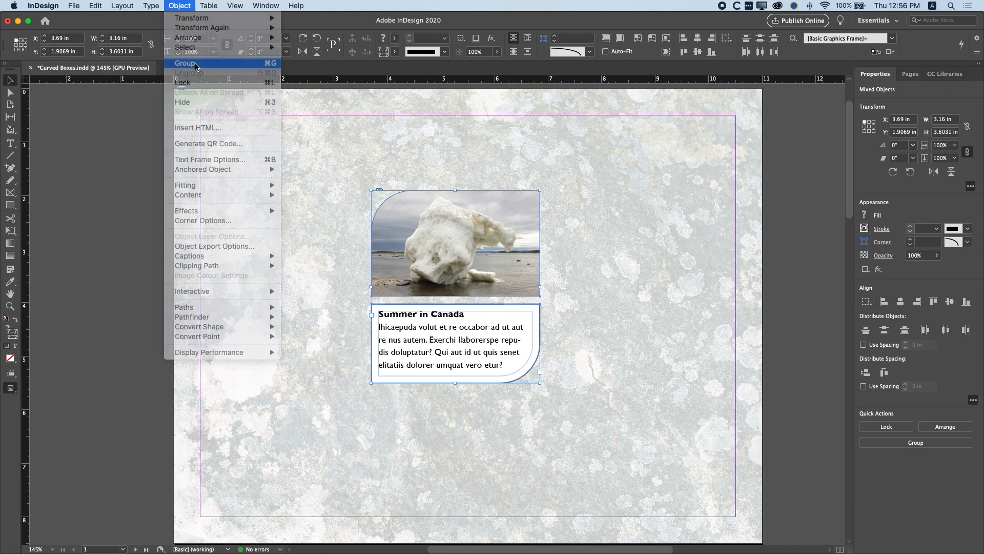
left_click(950, 75)
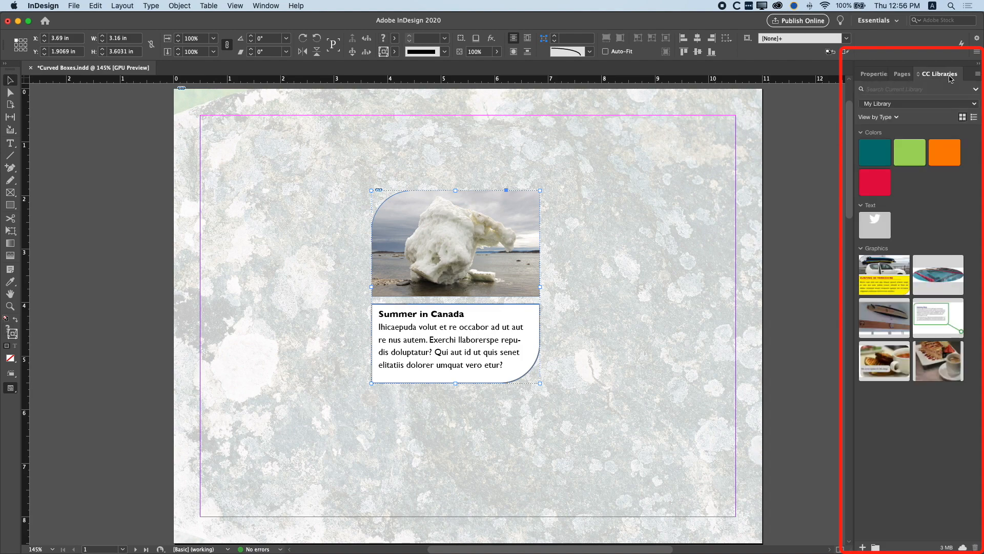
left_click_drag(410, 248, 892, 396)
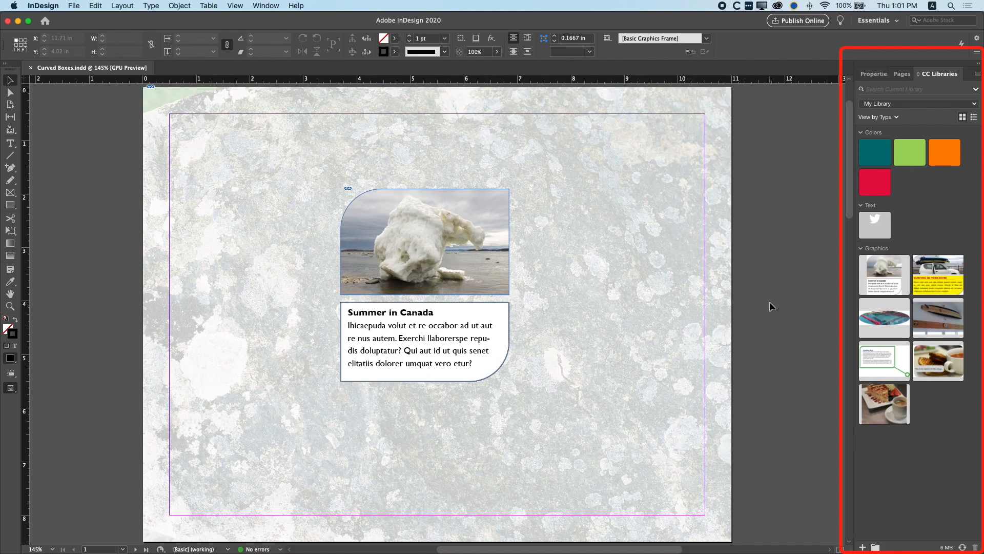
Step: Create a new document and place the "Summer in Canada" library graphic on its page at about X 2.2 in, Y 1.9 in
left_click(75, 5)
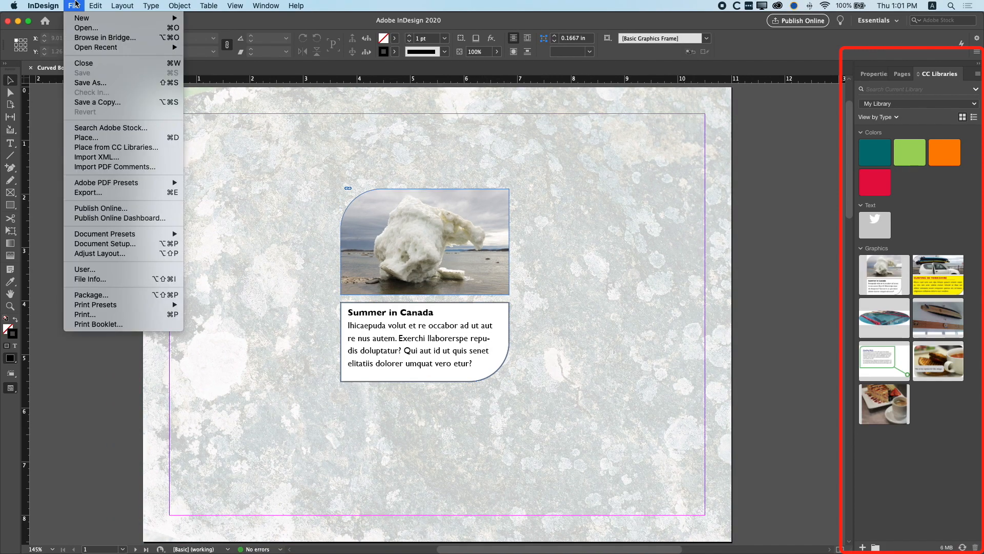
mouse_move(82, 17)
left_click(230, 27)
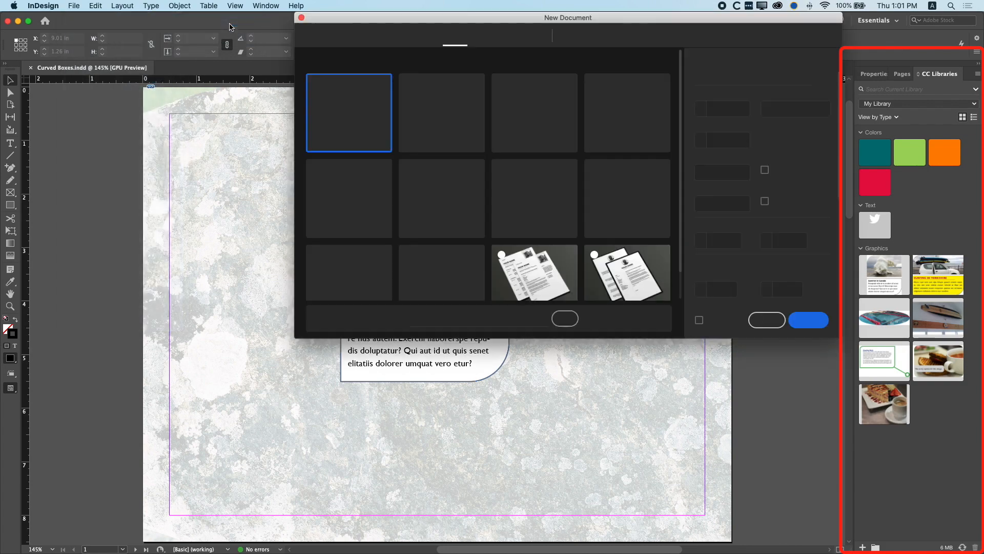
left_click(813, 324)
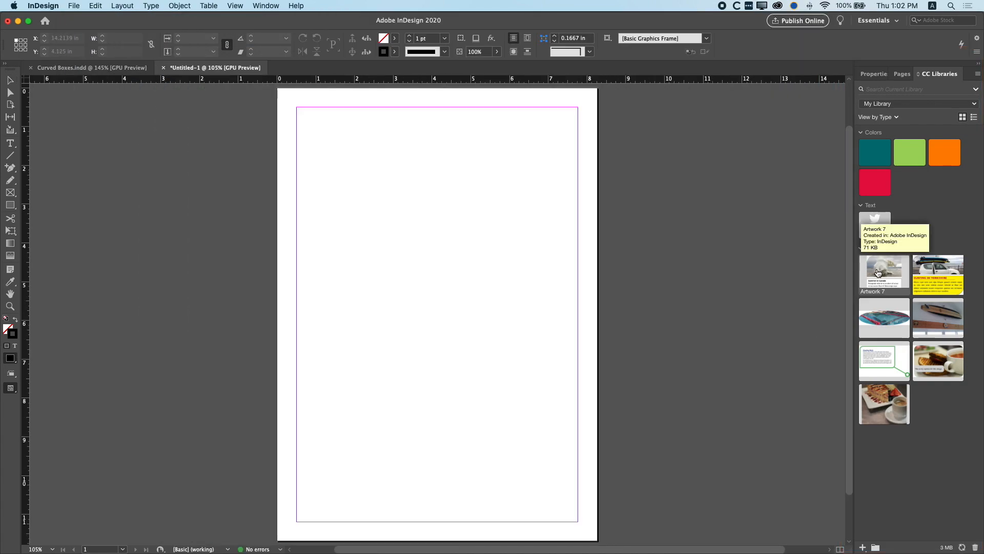
left_click_drag(878, 273, 363, 162)
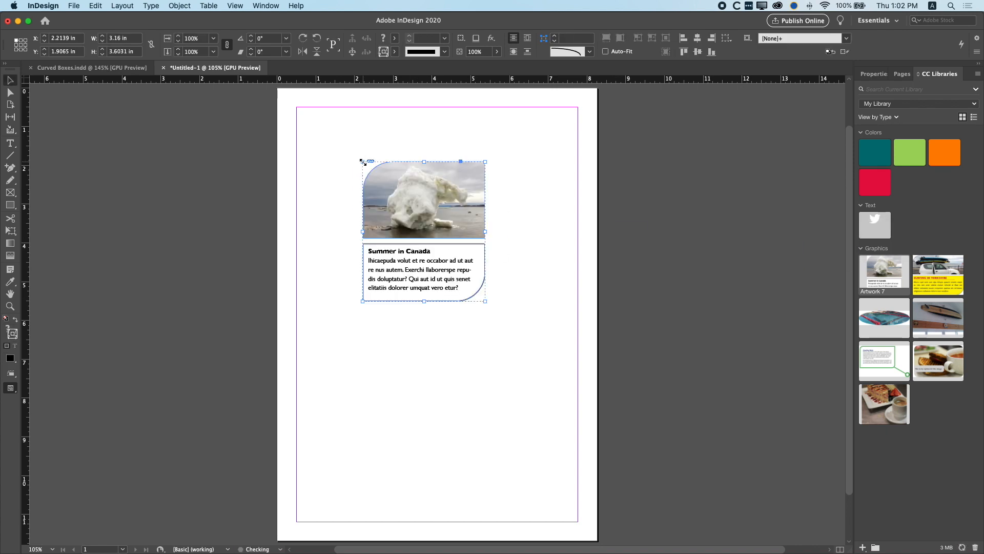
Step: Enter text editing in the "Summer in Canada" heading of the placed text box, and return to the Selection tool
double_click(403, 252)
double_click(404, 252)
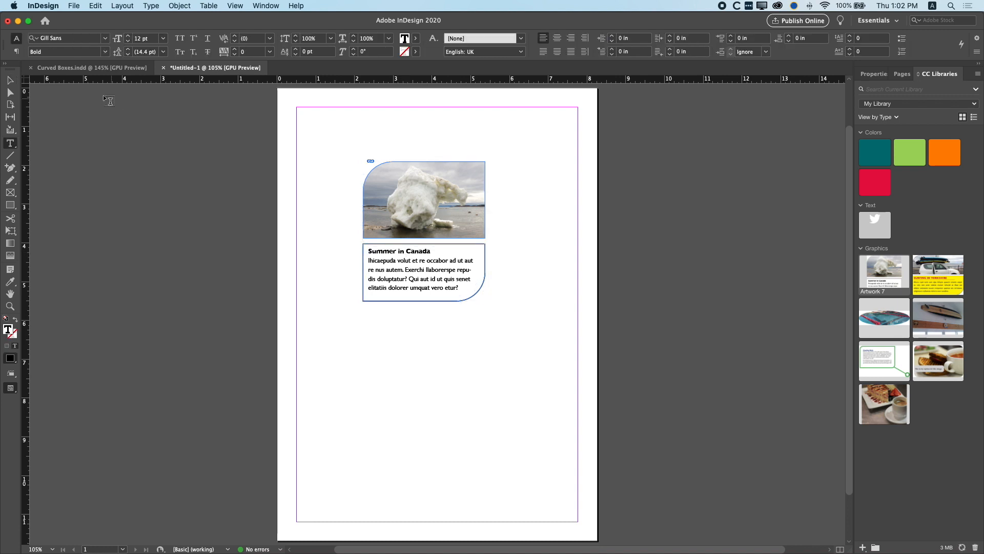
left_click(10, 80)
Step: Replace the picture in the upper curved-corner frame with 20160422_144257.jpg from the 03 England folder
left_click(375, 200)
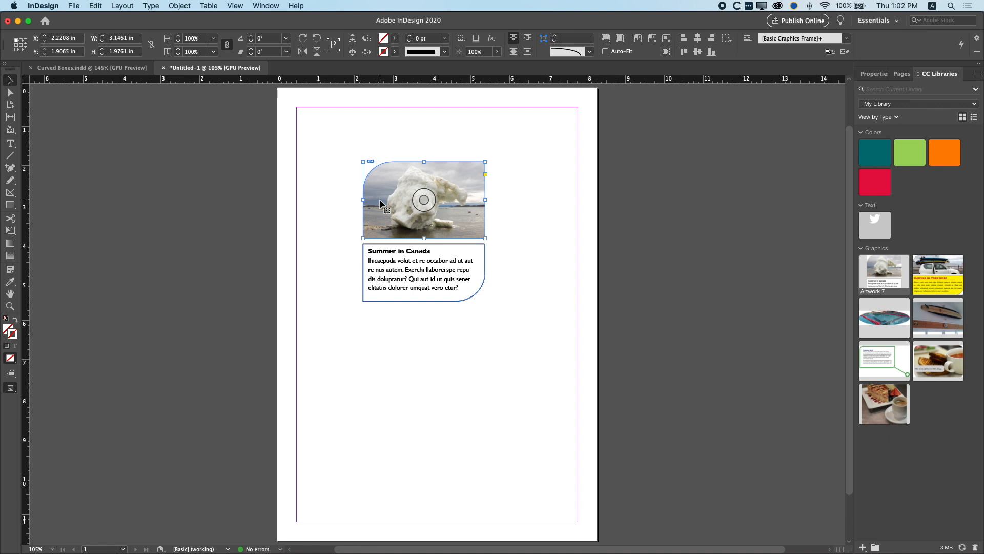
key("super+d")
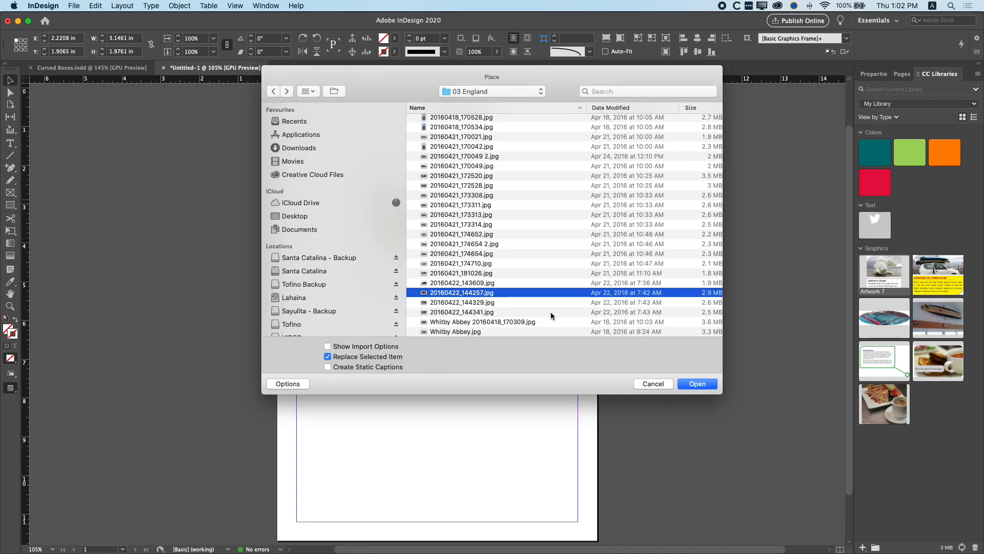
left_click(698, 384)
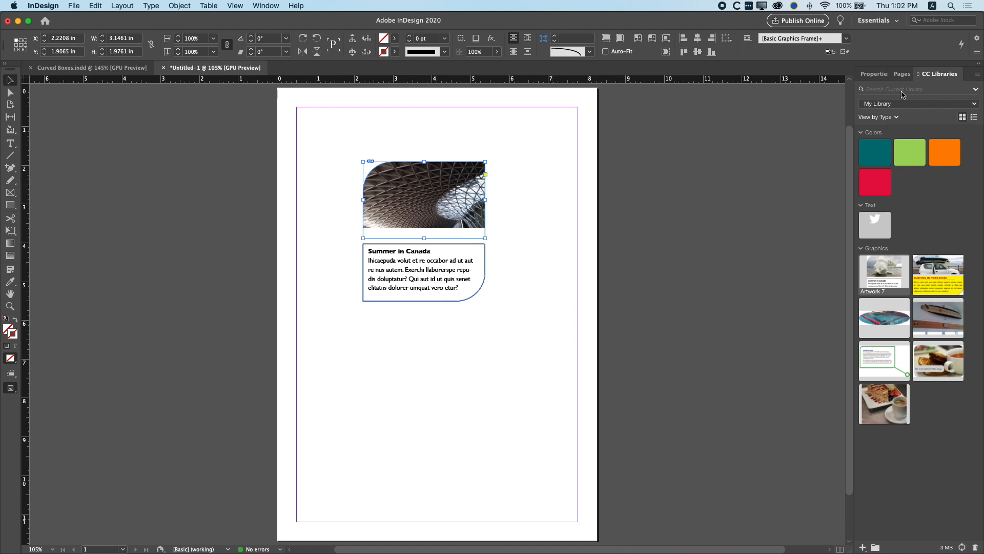
Step: Fill the upper frame proportionally with its new picture and deselect it
left_click(880, 74)
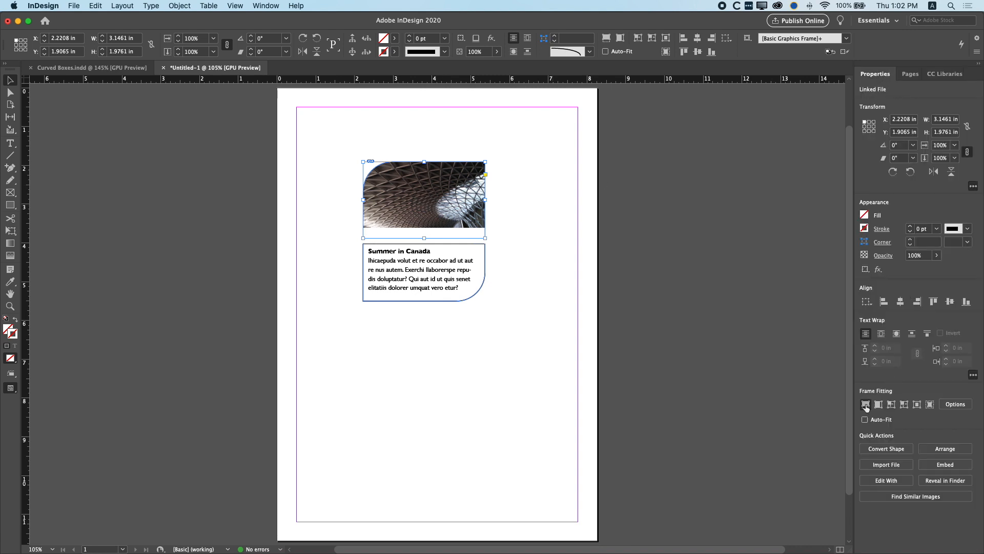
left_click(866, 404)
left_click(542, 355)
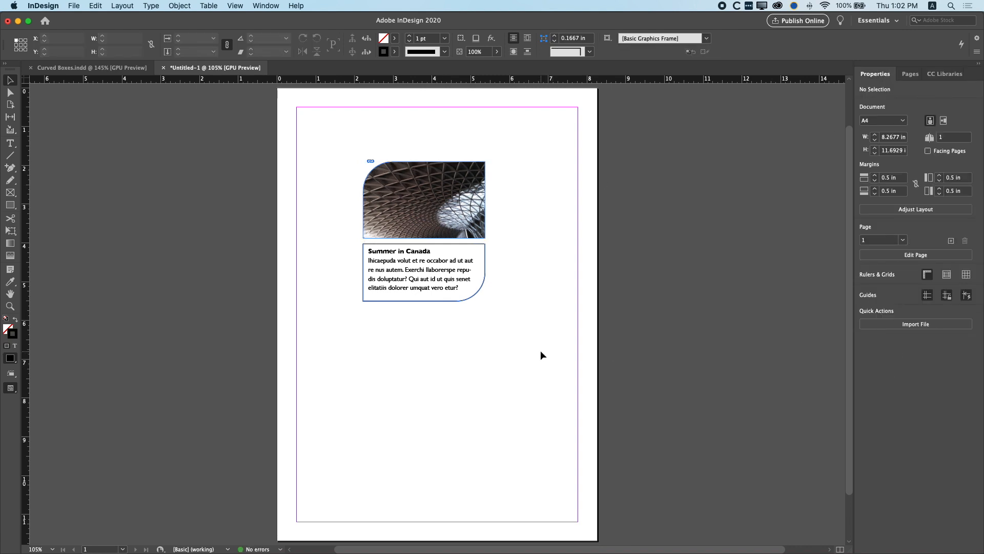